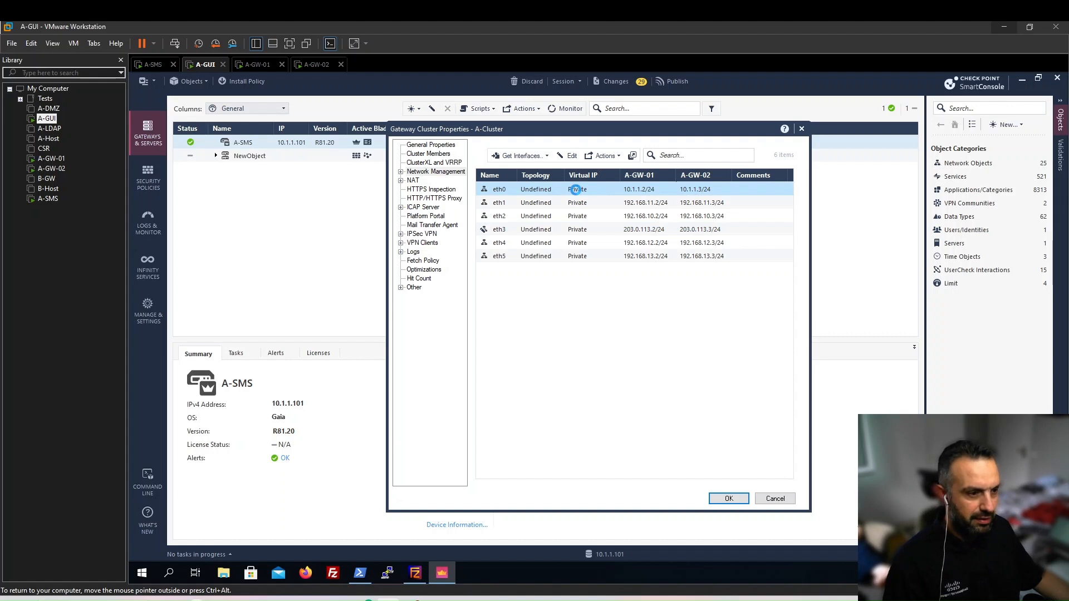
Make eth0 a Cluster interface with virtual IPv4 10.1.1.1 and mask 24.
{"action": "double_click", "coordinate": [576, 190]}
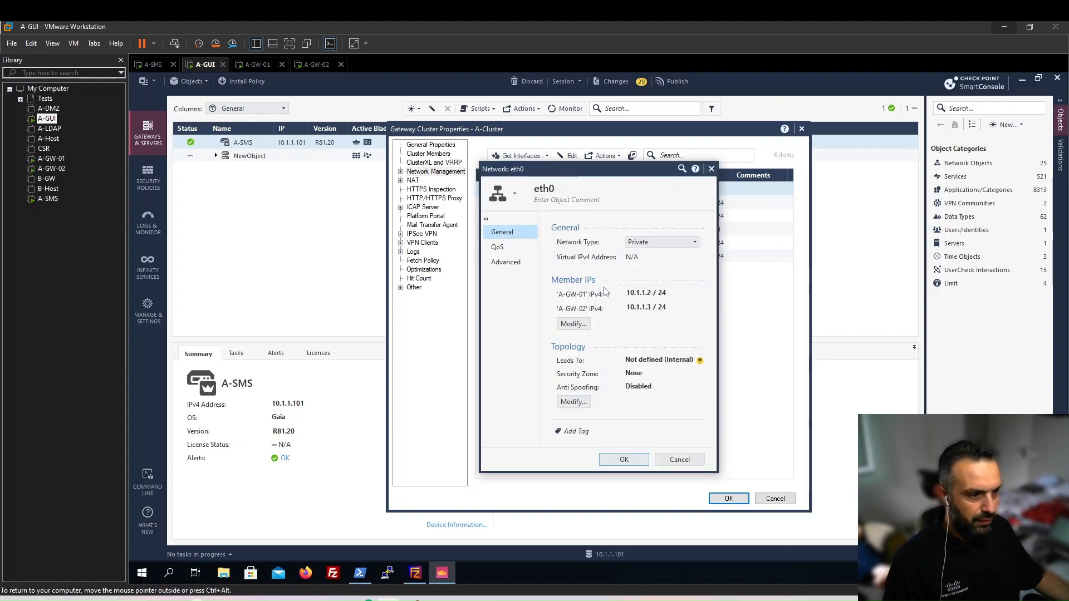
{"action": "left_click", "coordinate": [652, 244]}
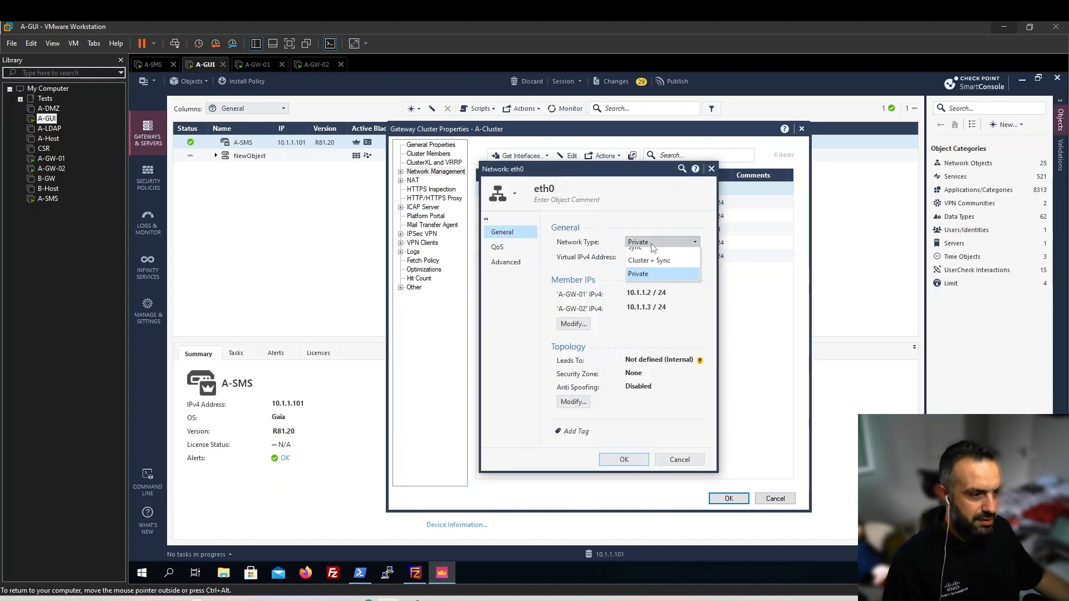
{"action": "left_click", "coordinate": [649, 256]}
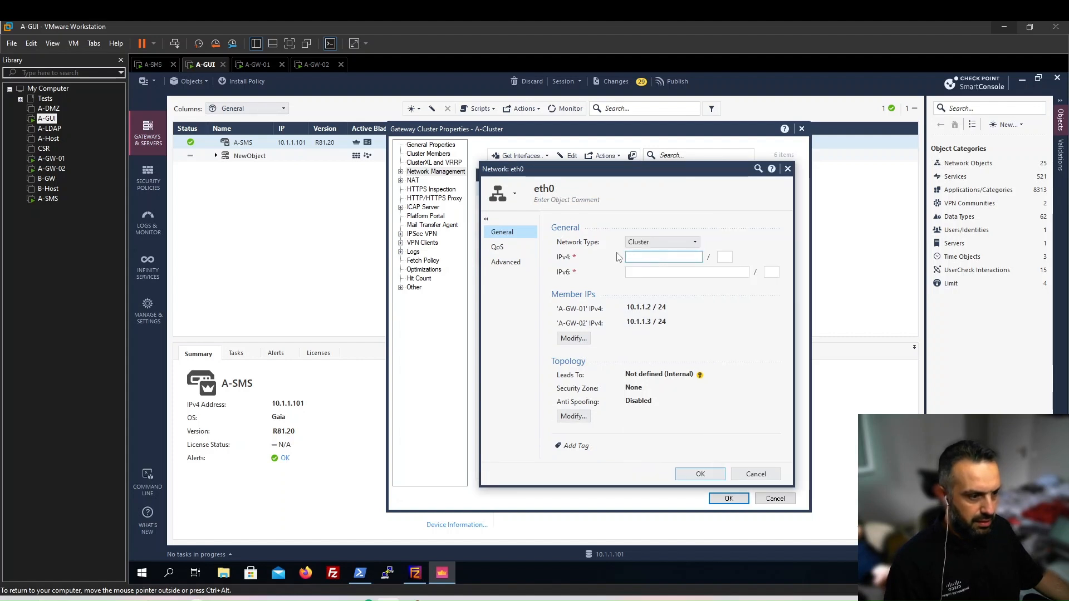
{"action": "type", "text": "10"}
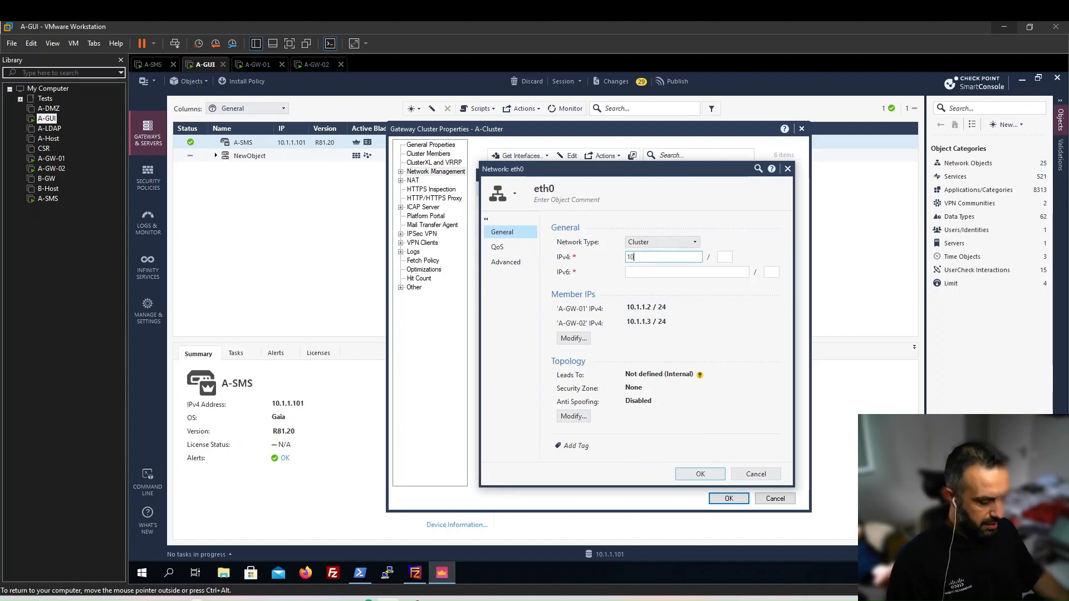
{"action": "type", "text": ".1.1"}
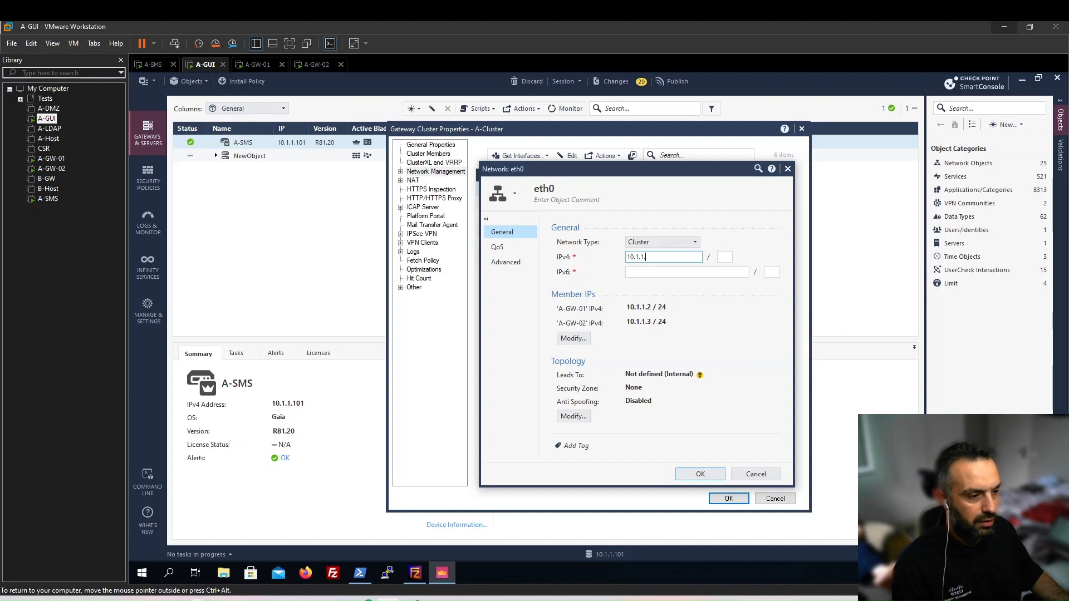
{"action": "type", "text": ".1"}
{"action": "left_click", "coordinate": [722, 256]}
{"action": "type", "text": "24"}
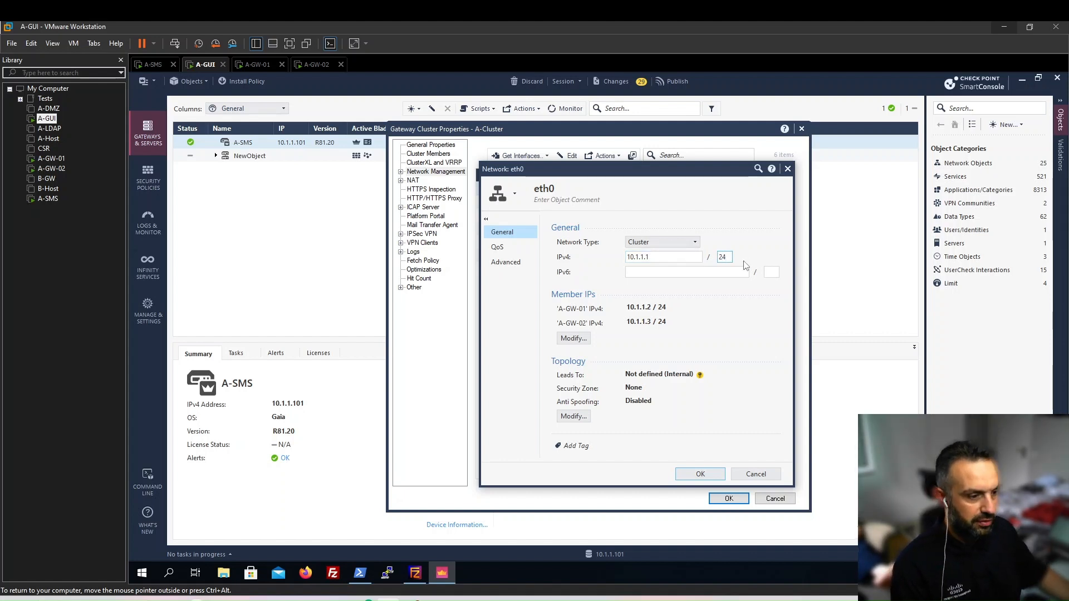
Override eth0's topology to This Network from interface IP and mask, enable anti-spoofing, and save.
{"action": "left_click", "coordinate": [571, 418]}
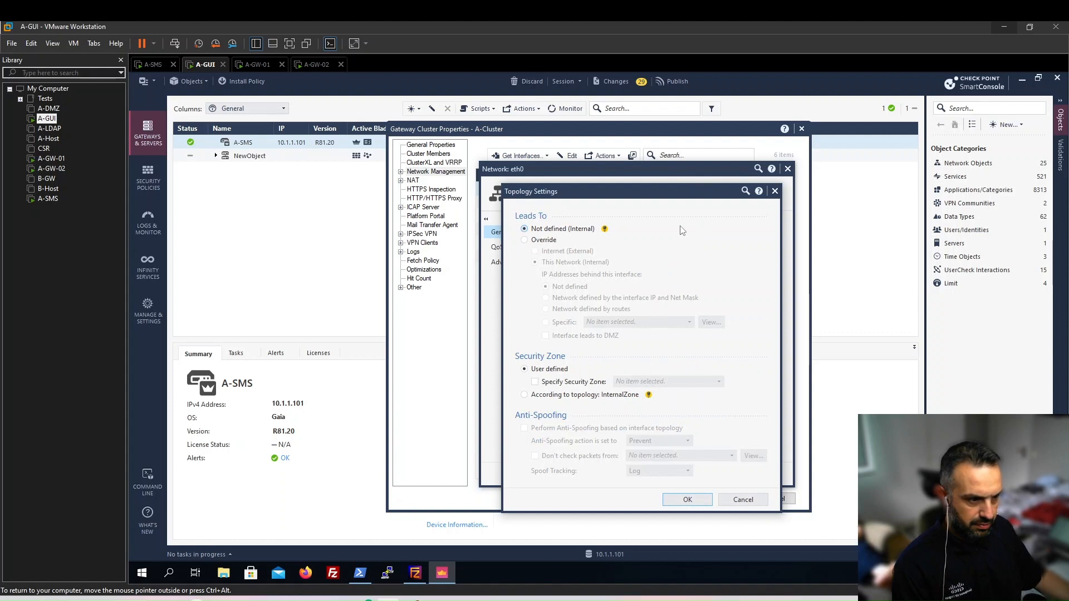
{"action": "left_click", "coordinate": [525, 240]}
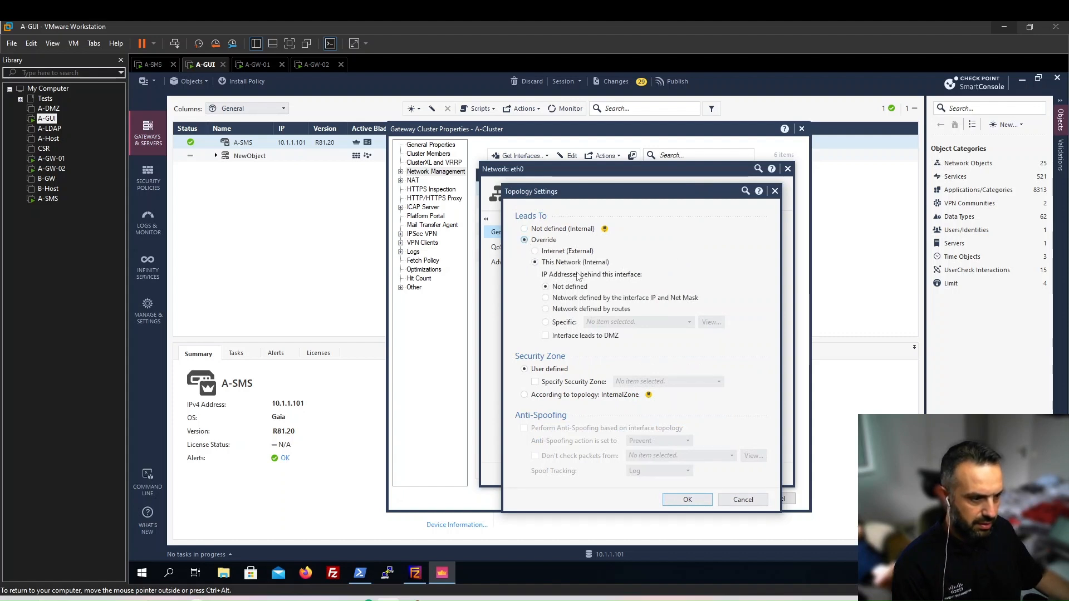
{"action": "left_click", "coordinate": [547, 299]}
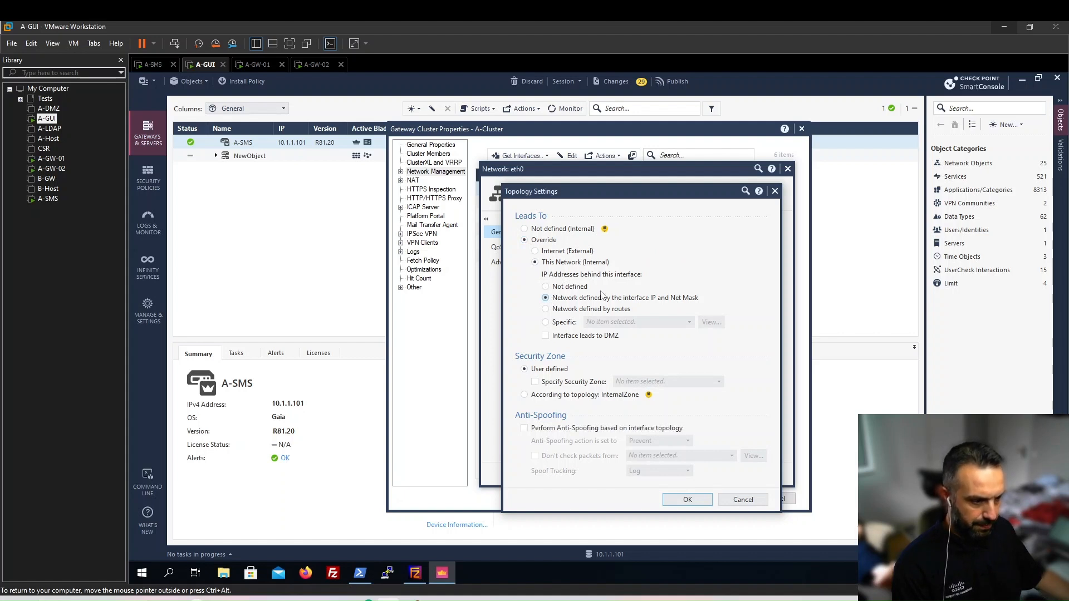
{"action": "left_click", "coordinate": [524, 429]}
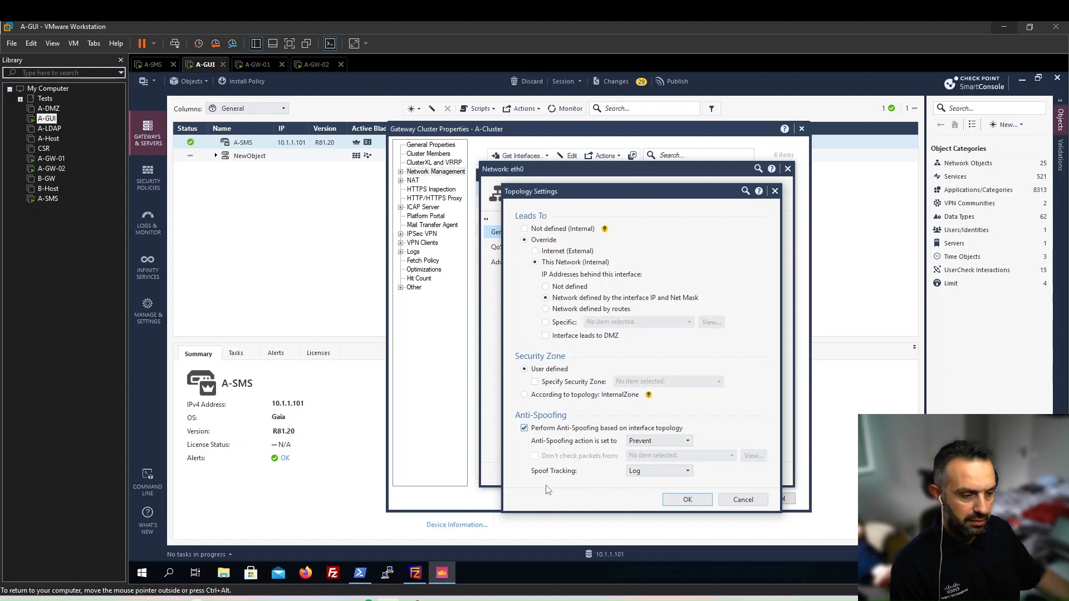
{"action": "left_click", "coordinate": [688, 500]}
{"action": "left_click", "coordinate": [696, 472]}
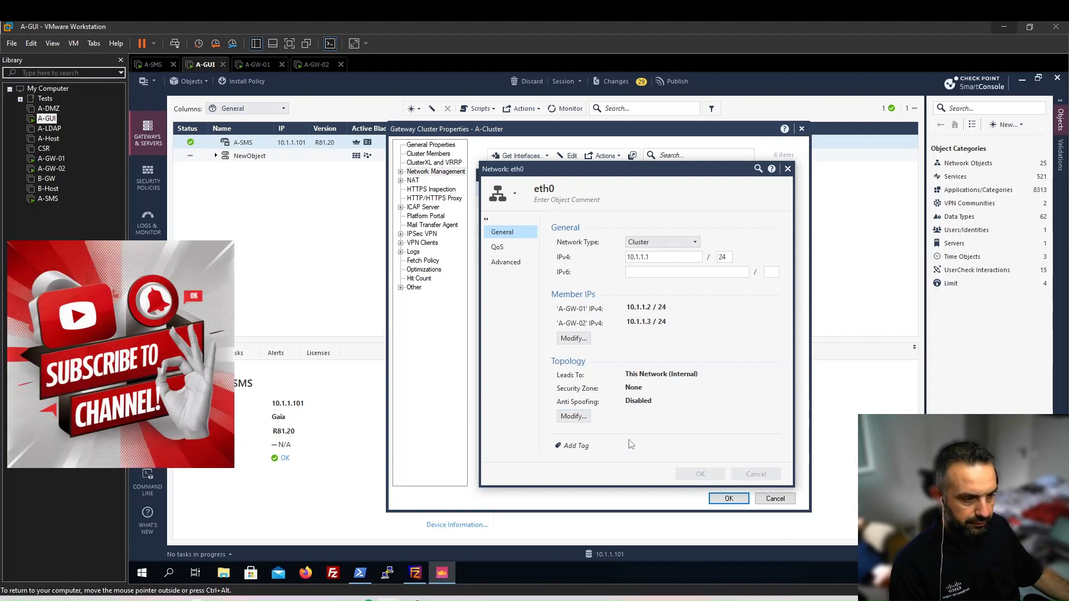
{"action": "key", "text": "Escape"}
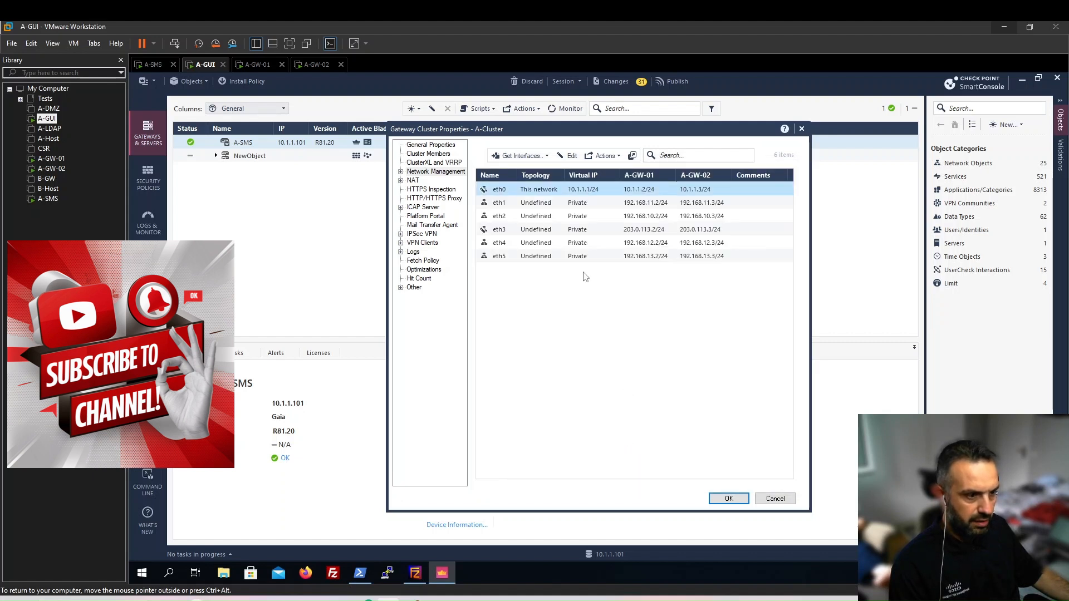
Make eth1 a Cluster interface with a 192.168. virtual address and mask 24.
{"action": "left_click", "coordinate": [551, 204]}
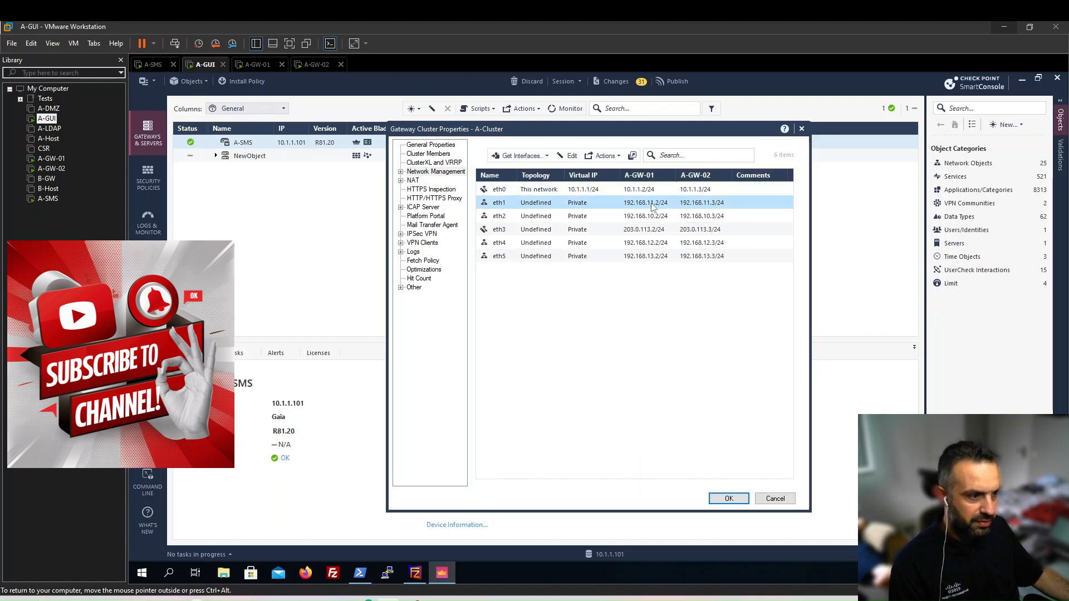
{"action": "double_click", "coordinate": [560, 204]}
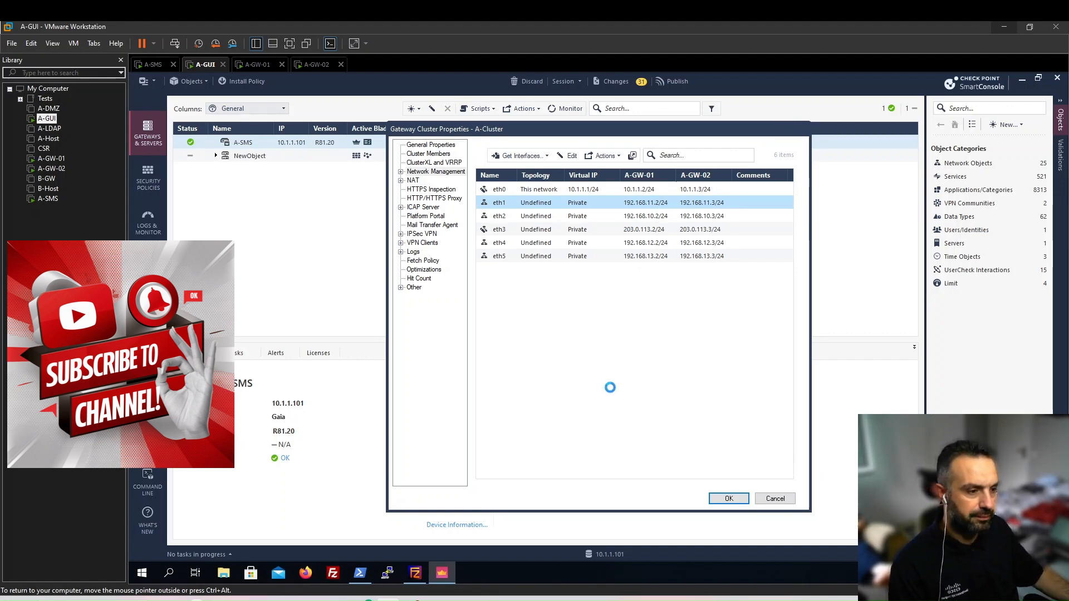
{"action": "left_click", "coordinate": [640, 243]}
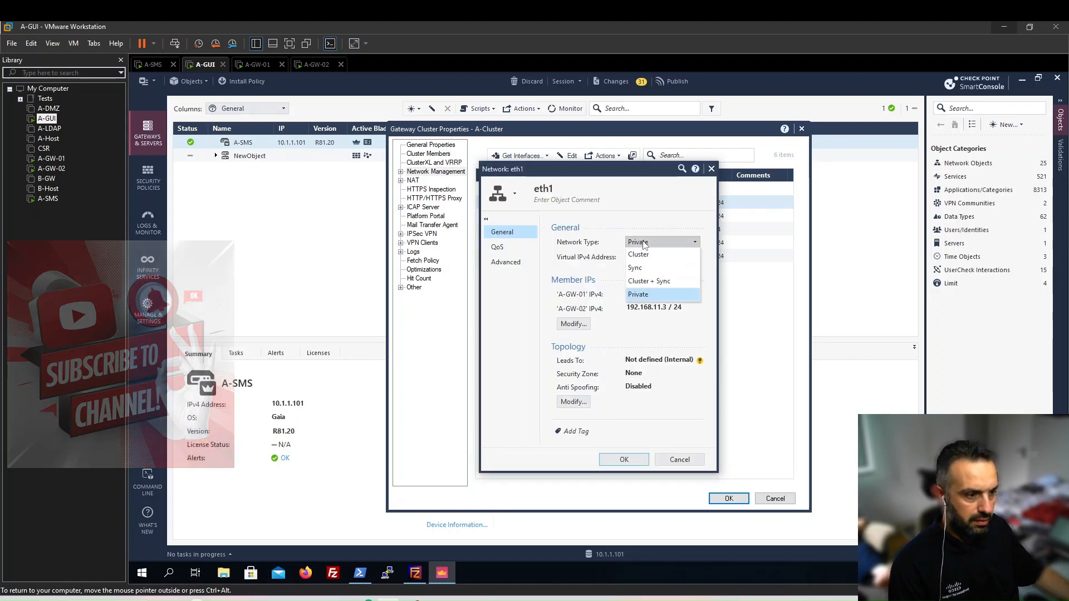
{"action": "left_click", "coordinate": [640, 255]}
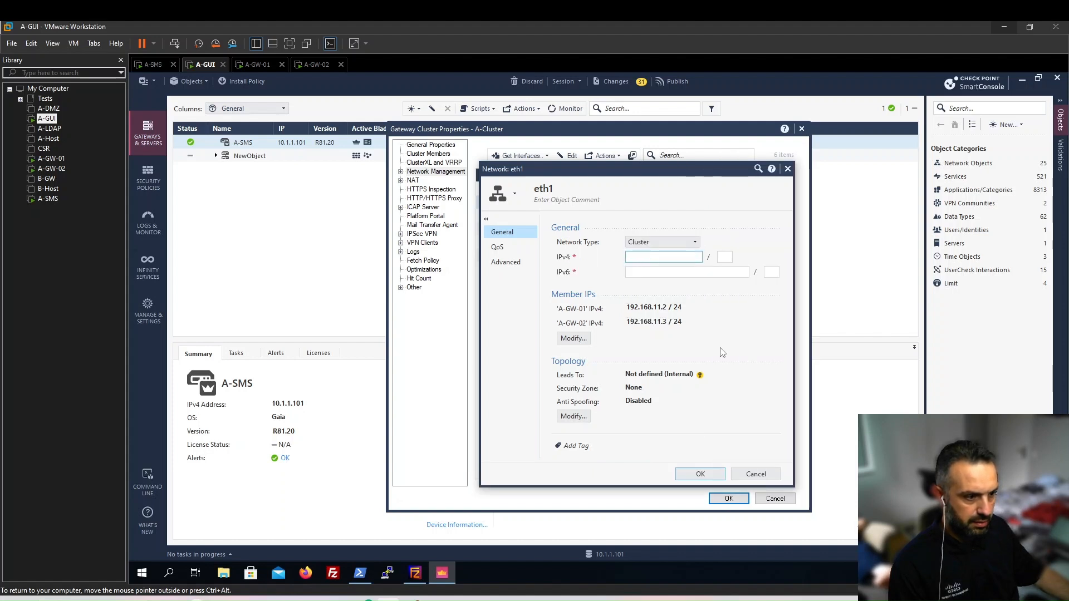
{"action": "type", "text": "192.168.11.1"}
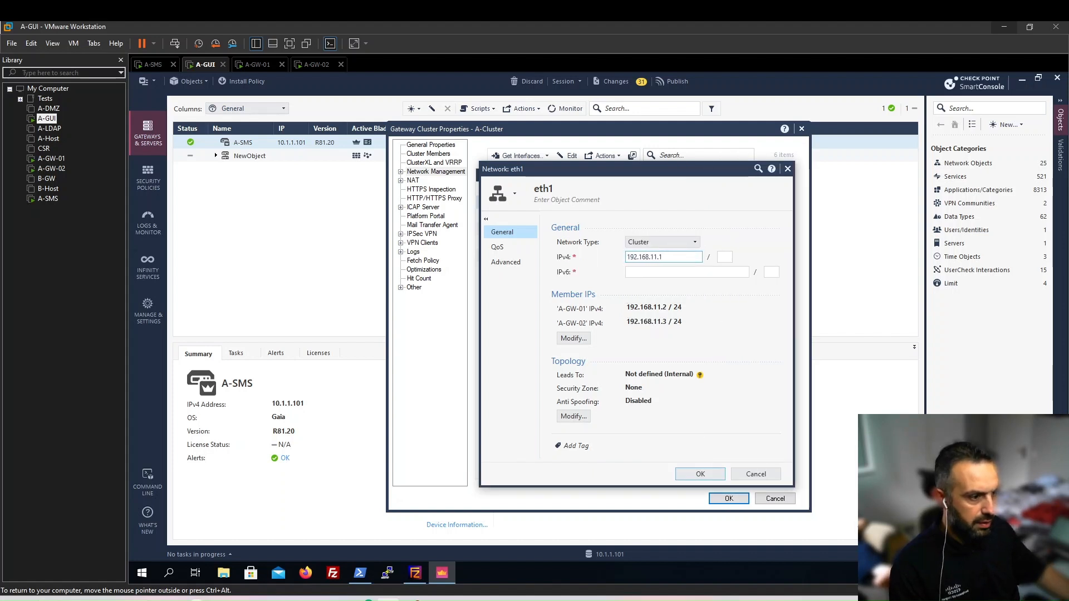
{"action": "left_click", "coordinate": [724, 256]}
{"action": "type", "text": "24"}
Override eth1's topology to the network defined by its interface IP and mask.
{"action": "left_click", "coordinate": [574, 417]}
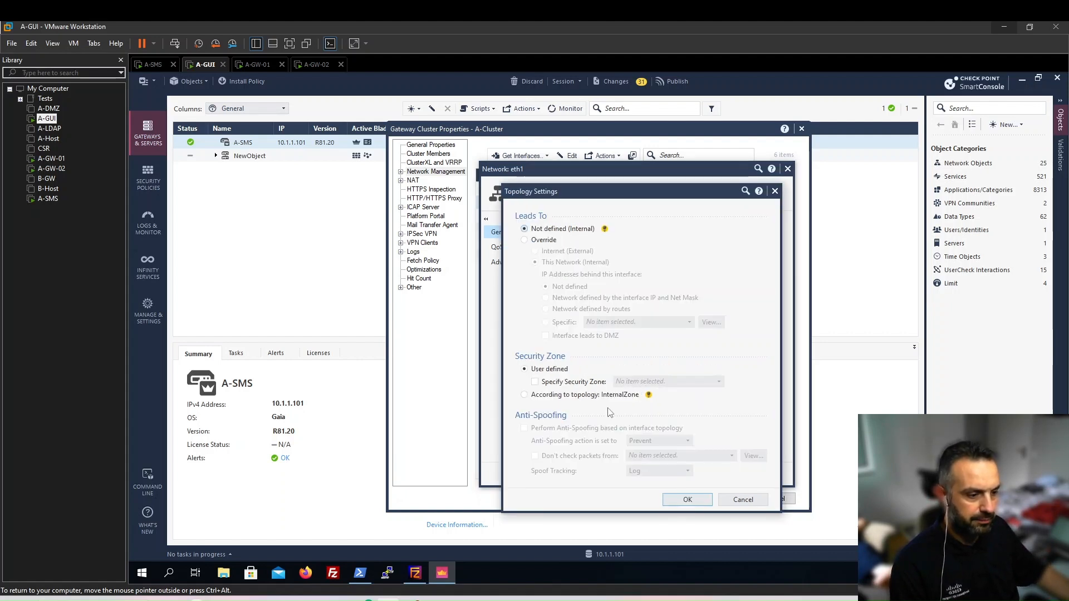
{"action": "left_click", "coordinate": [523, 240]}
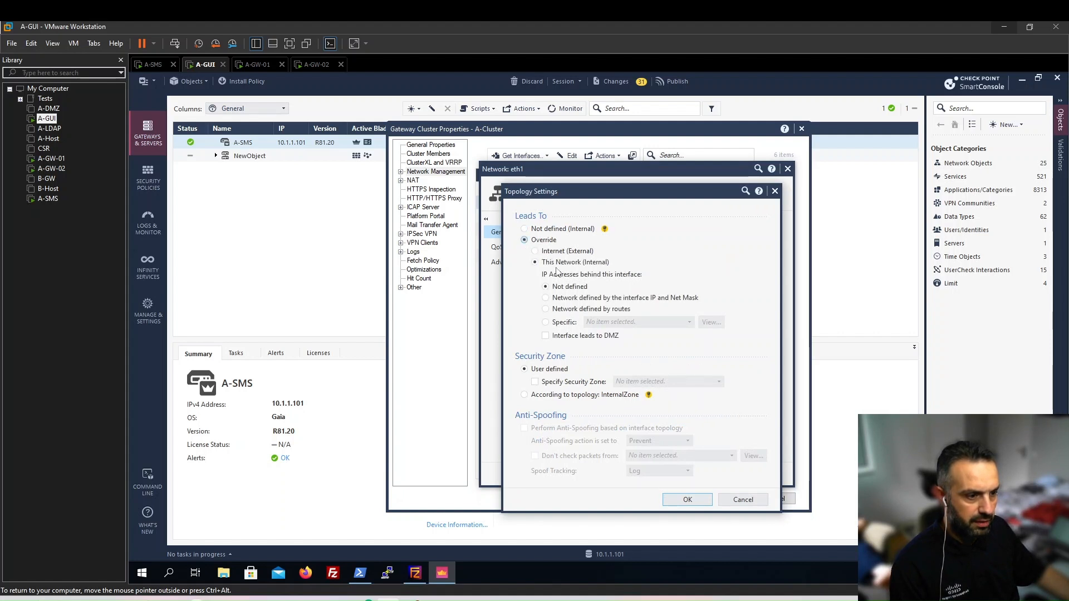
{"action": "left_click", "coordinate": [560, 299]}
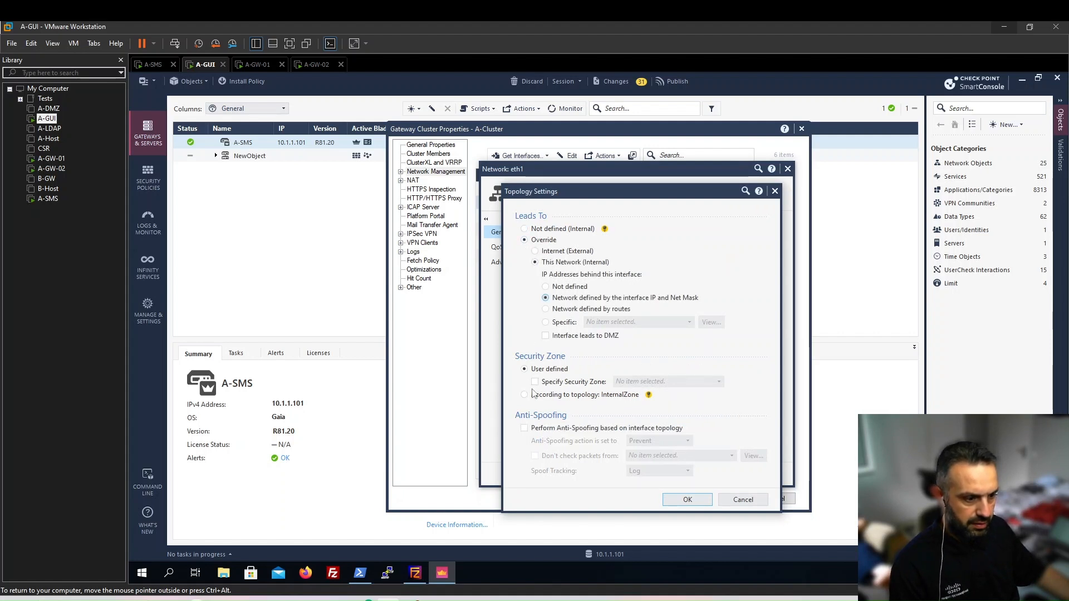
{"action": "left_click", "coordinate": [688, 499]}
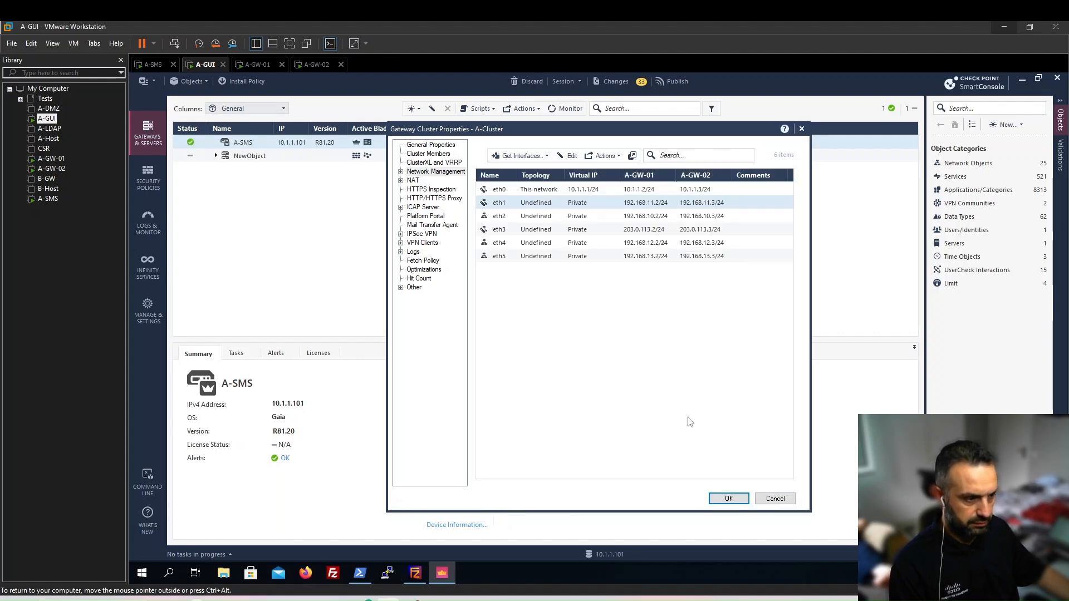
Override eth2's topology to This Network (Internal), defined by interface IP and net mask.
{"action": "double_click", "coordinate": [539, 218]}
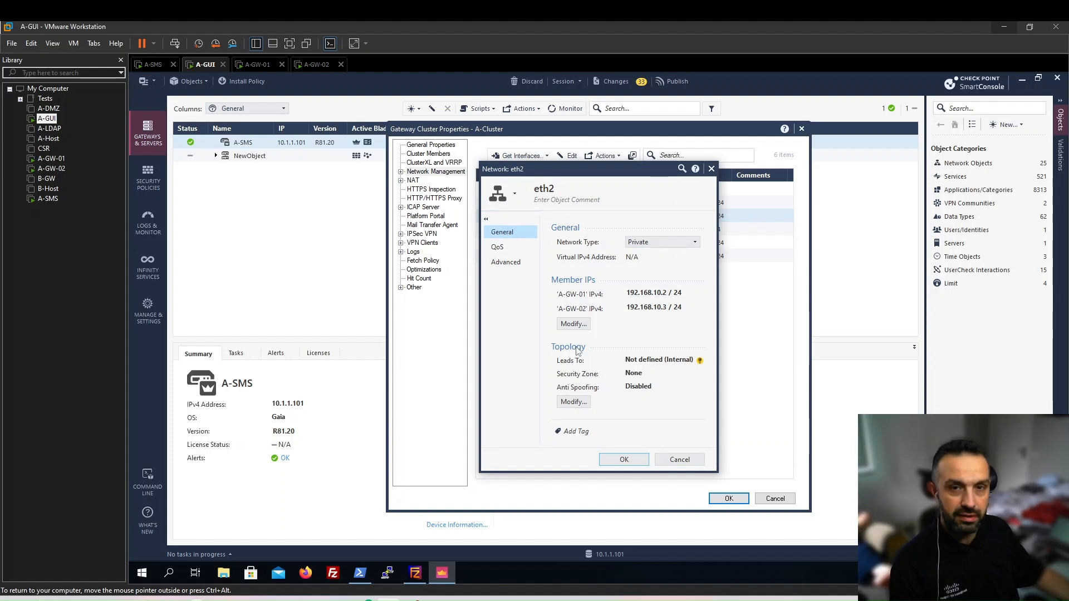
{"action": "left_click", "coordinate": [573, 402]}
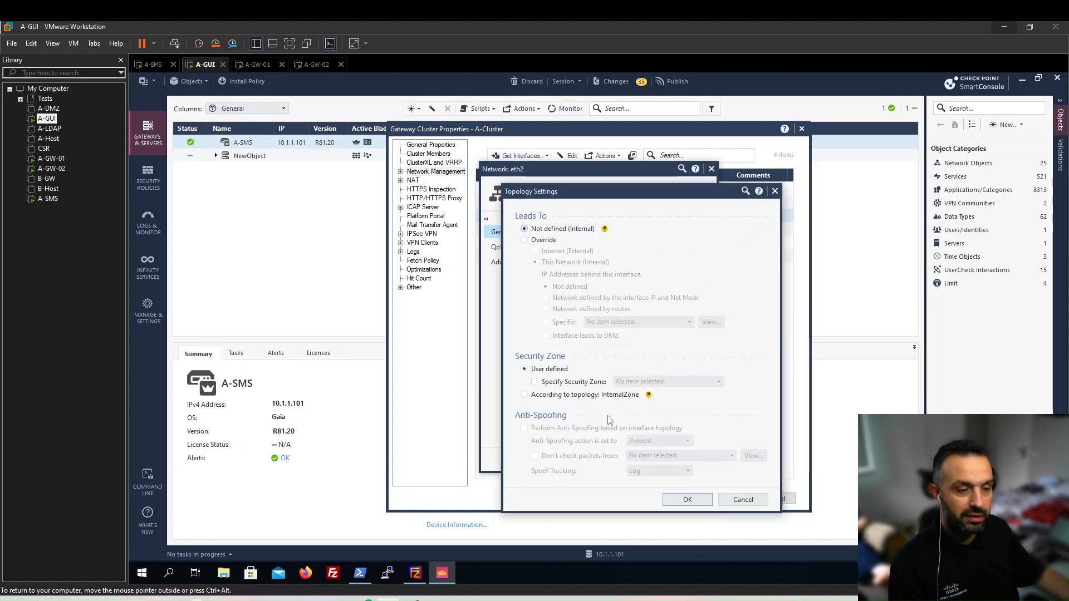
{"action": "left_click", "coordinate": [538, 241]}
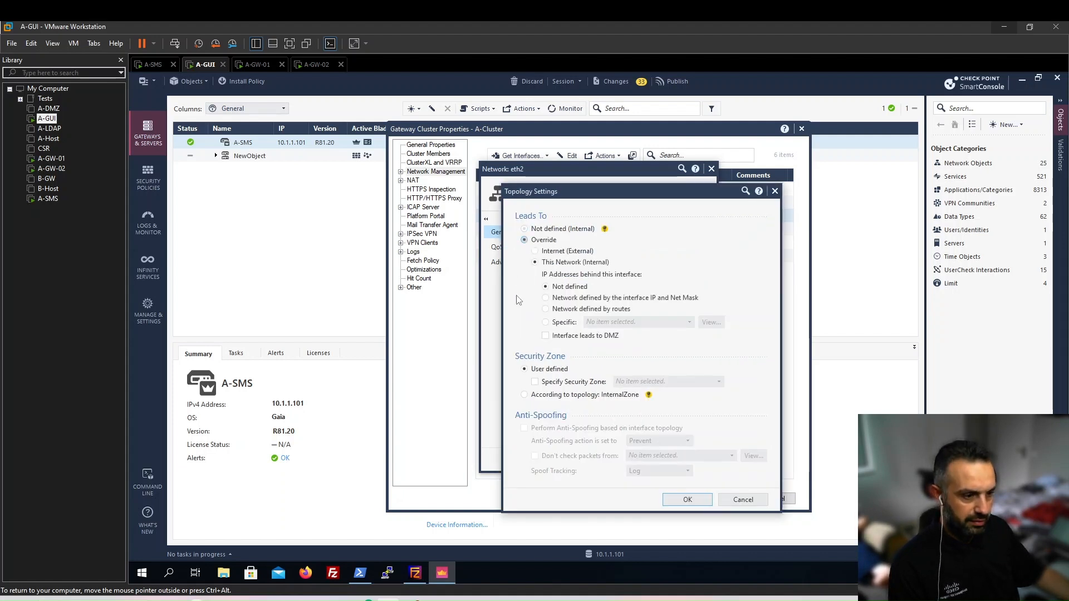
{"action": "left_click", "coordinate": [544, 297]}
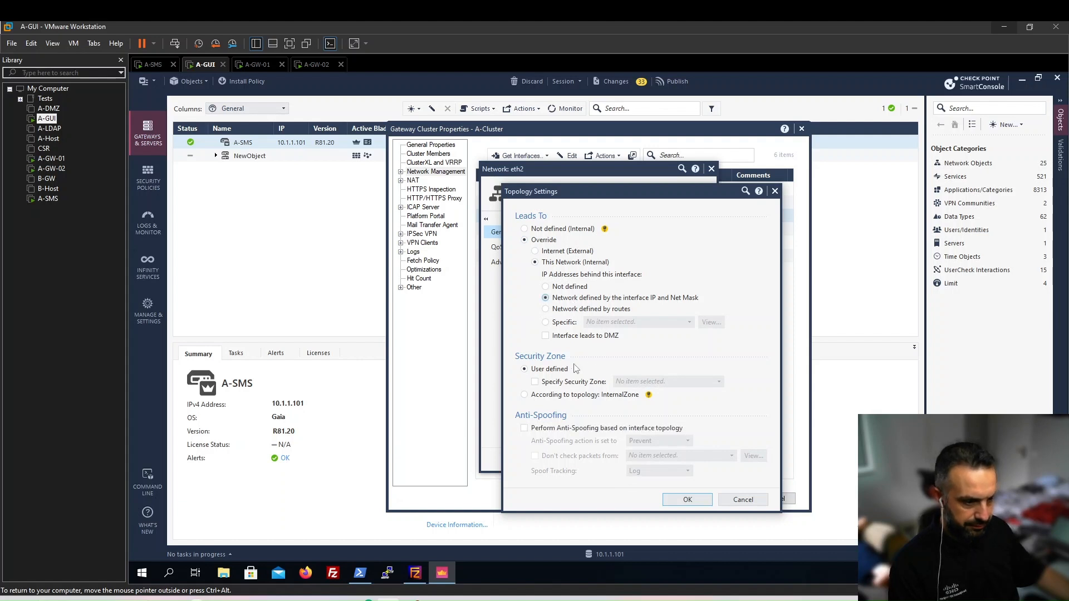
{"action": "left_click_drag", "start_coordinate": [607, 192], "coordinate": [576, 192]}
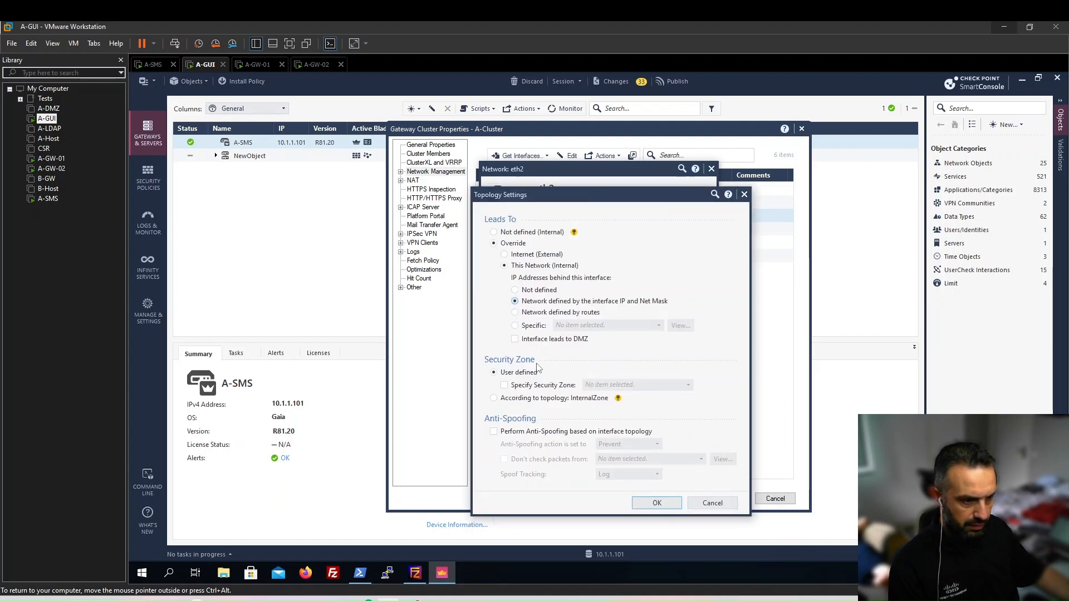
{"action": "left_click", "coordinate": [656, 503]}
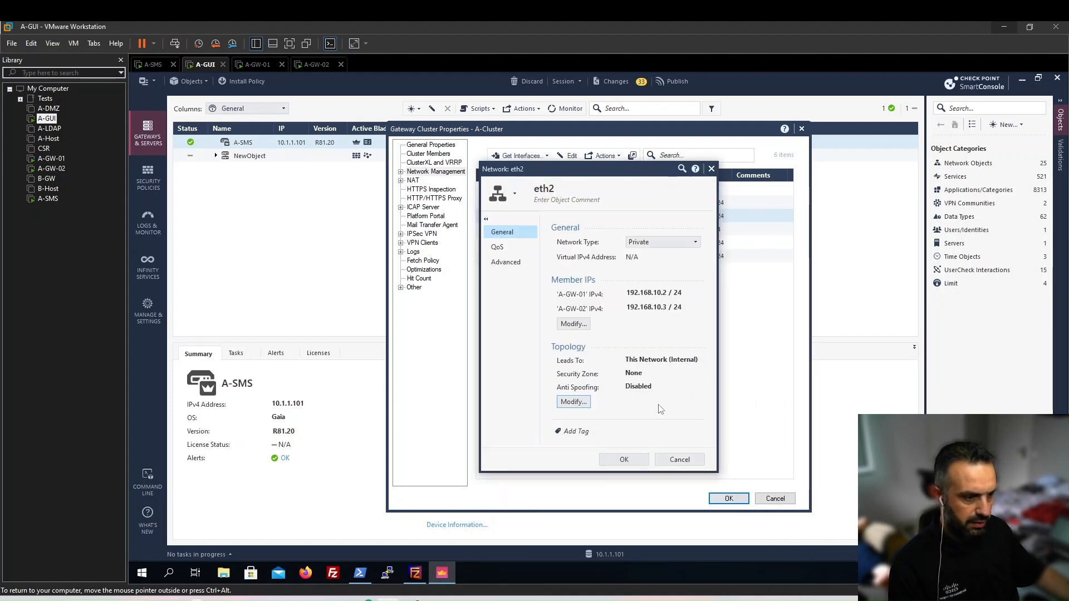
{"action": "left_click", "coordinate": [662, 242]}
Set eth2 to Cluster type with virtual IP 192.168.10.1/24 and save it.
{"action": "left_click", "coordinate": [651, 261]}
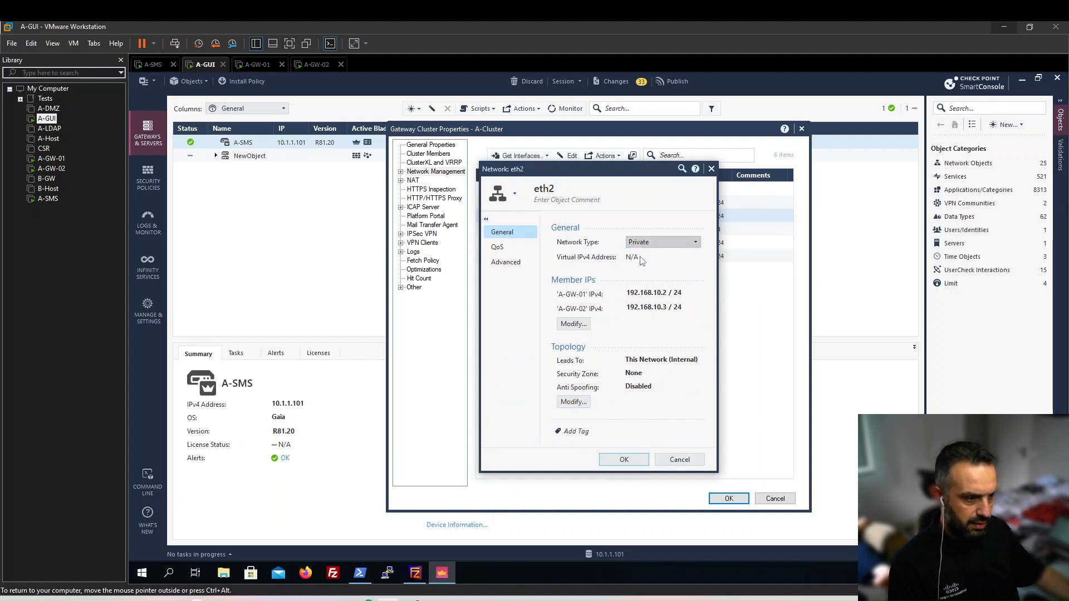
{"action": "type", "text": "19"}
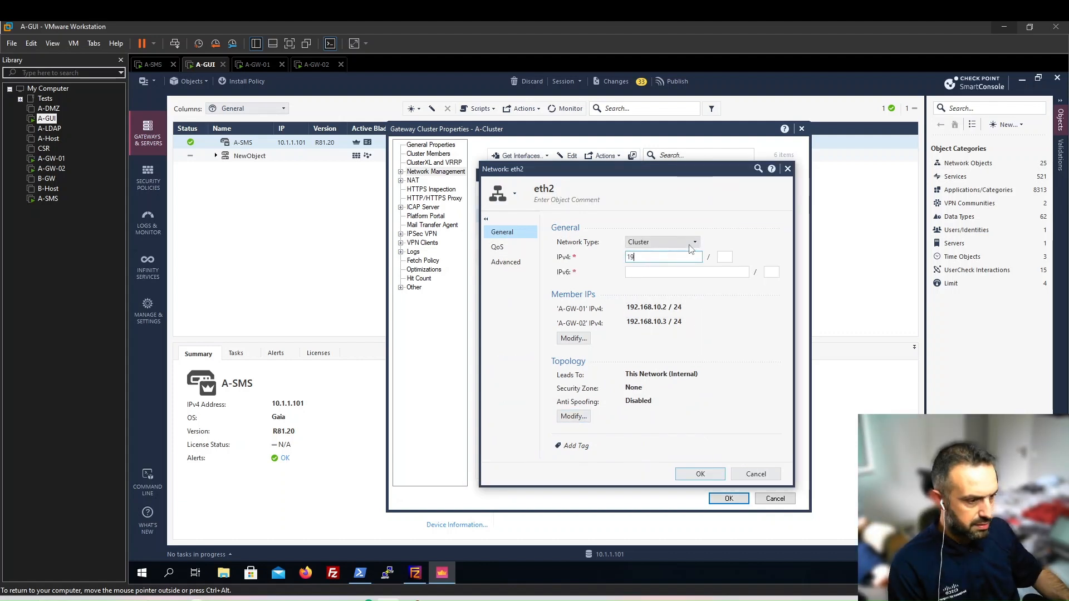
{"action": "type", "text": "2.168.10.1"}
{"action": "key", "text": "Tab"}
{"action": "type", "text": "24"}
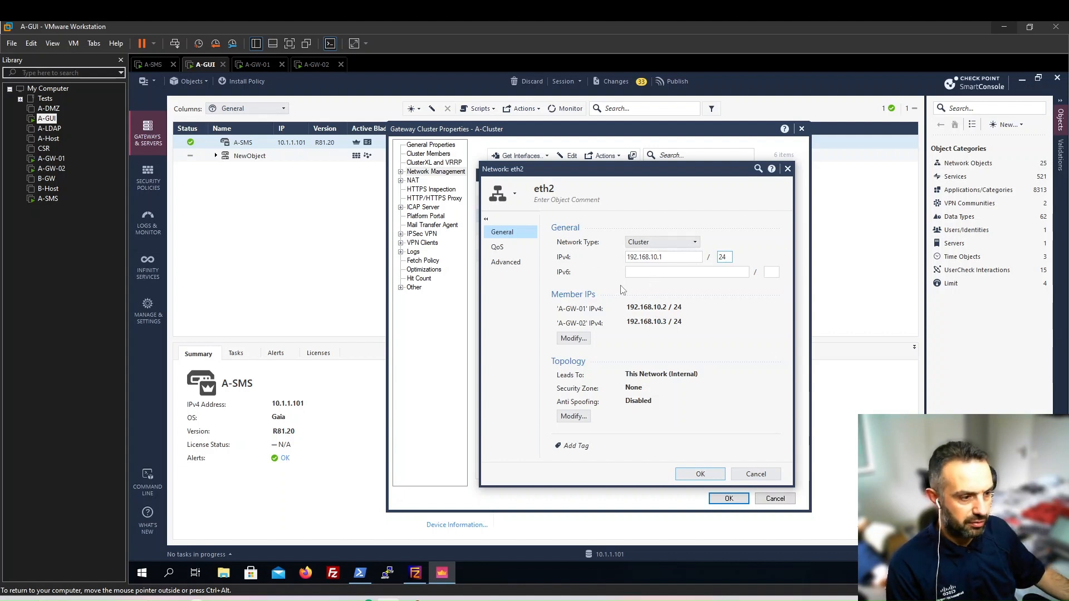
{"action": "left_click", "coordinate": [686, 294]}
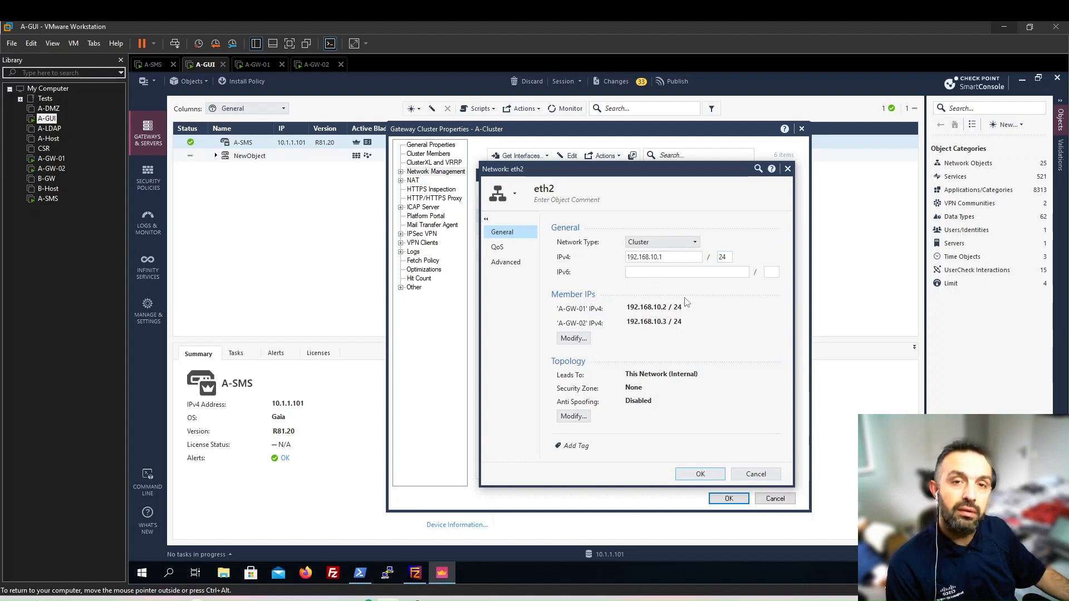
{"action": "left_click", "coordinate": [668, 258]}
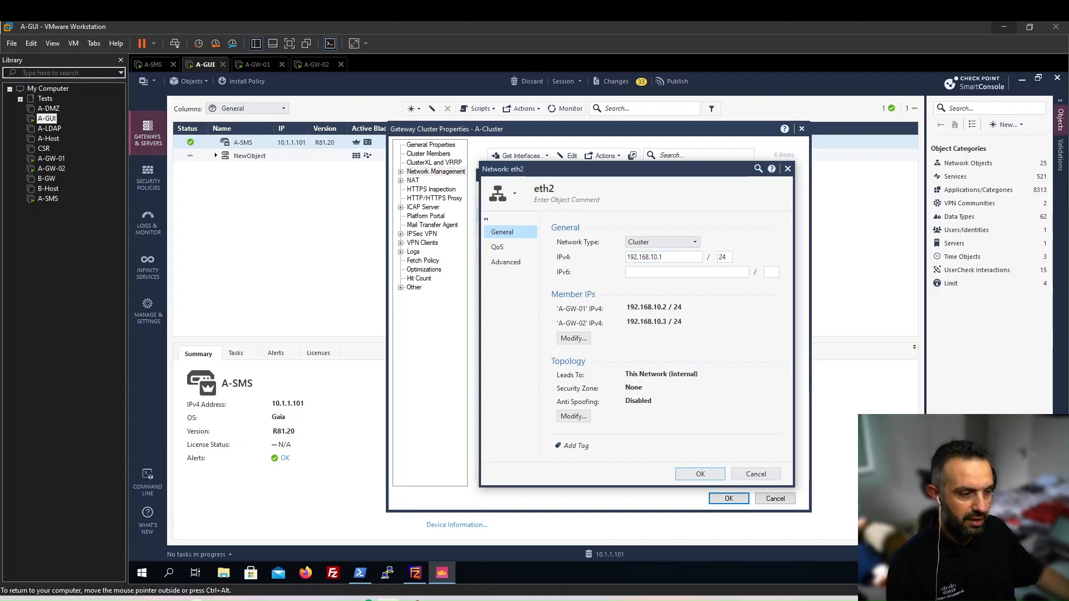
{"action": "left_click", "coordinate": [688, 475]}
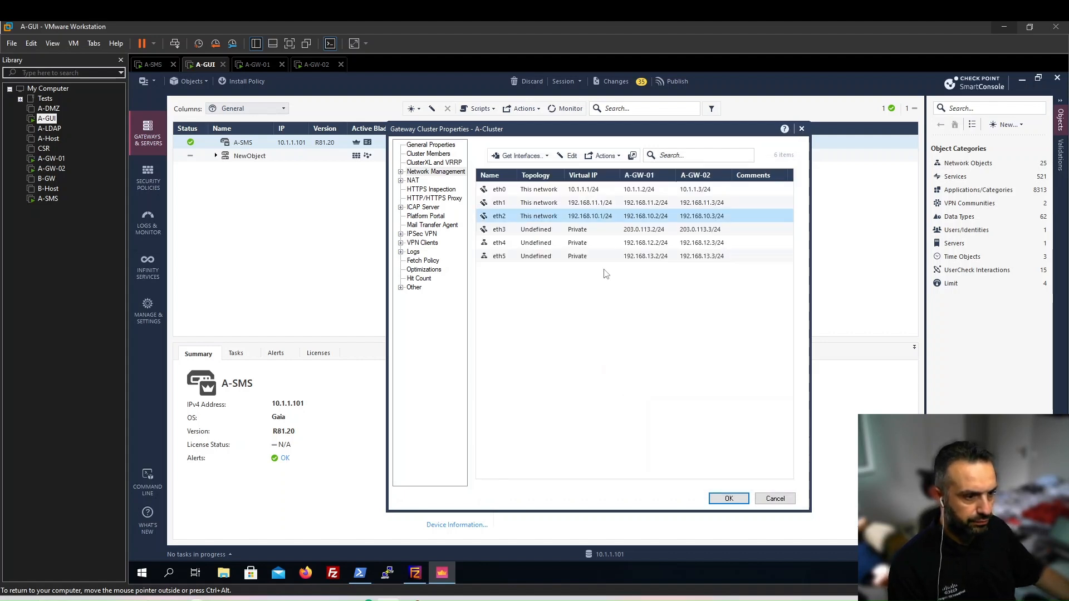
{"action": "left_click", "coordinate": [545, 228]}
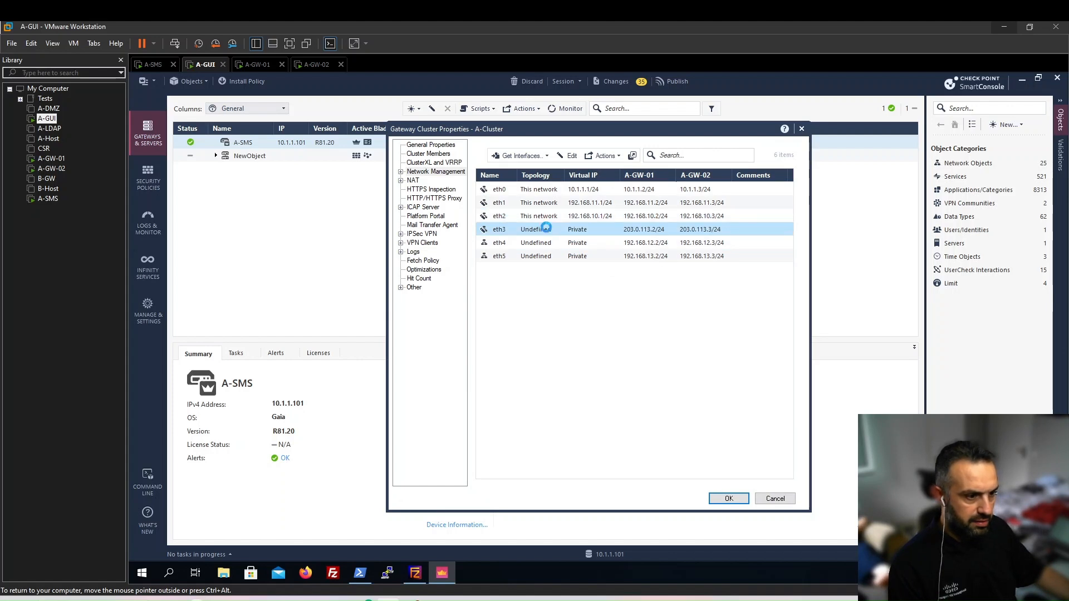
Make eth3 a Cluster interface with virtual IP 203.0.113.1/24.
{"action": "double_click", "coordinate": [545, 228]}
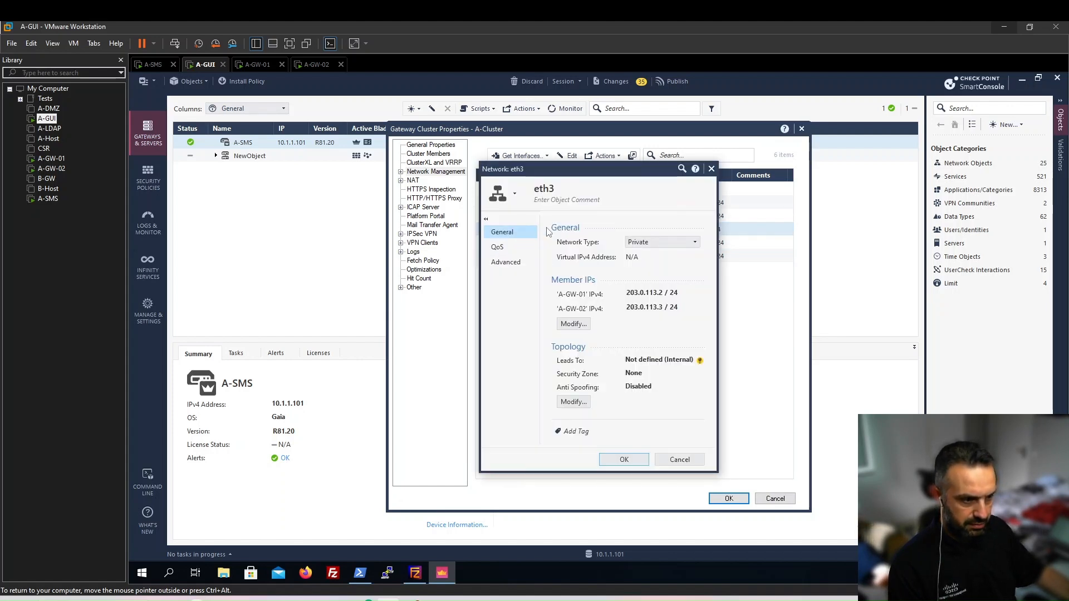
{"action": "left_click", "coordinate": [656, 243]}
{"action": "left_click", "coordinate": [654, 256]}
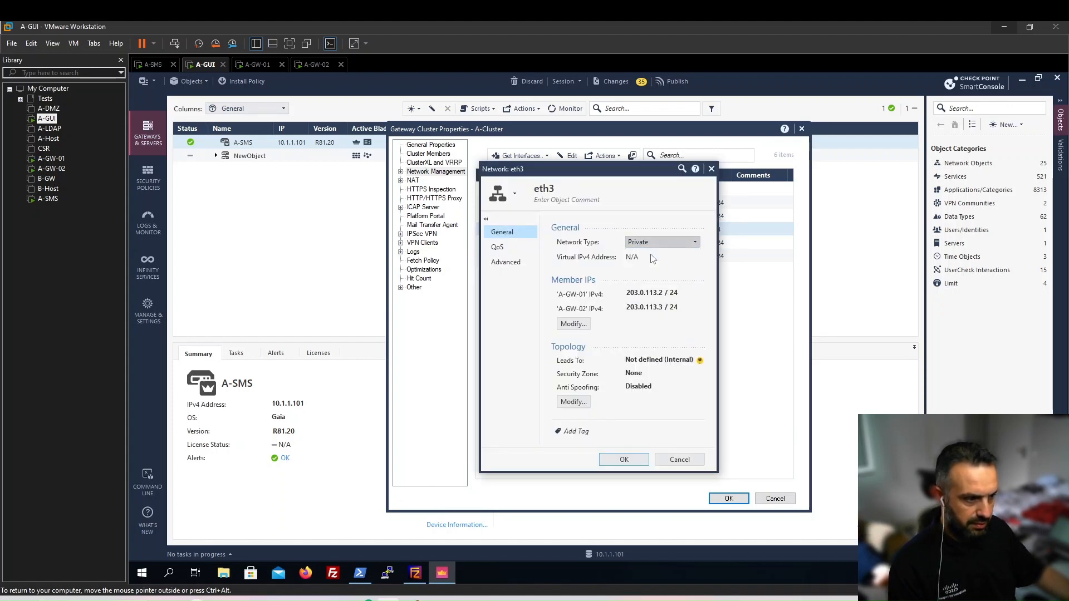
{"action": "type", "text": "203.0.113.1"}
{"action": "key", "text": "Tab"}
{"action": "type", "text": "24"}
Override eth3's topology to Internet (External) with anti-spoofing enabled, and save.
{"action": "left_click", "coordinate": [574, 416]}
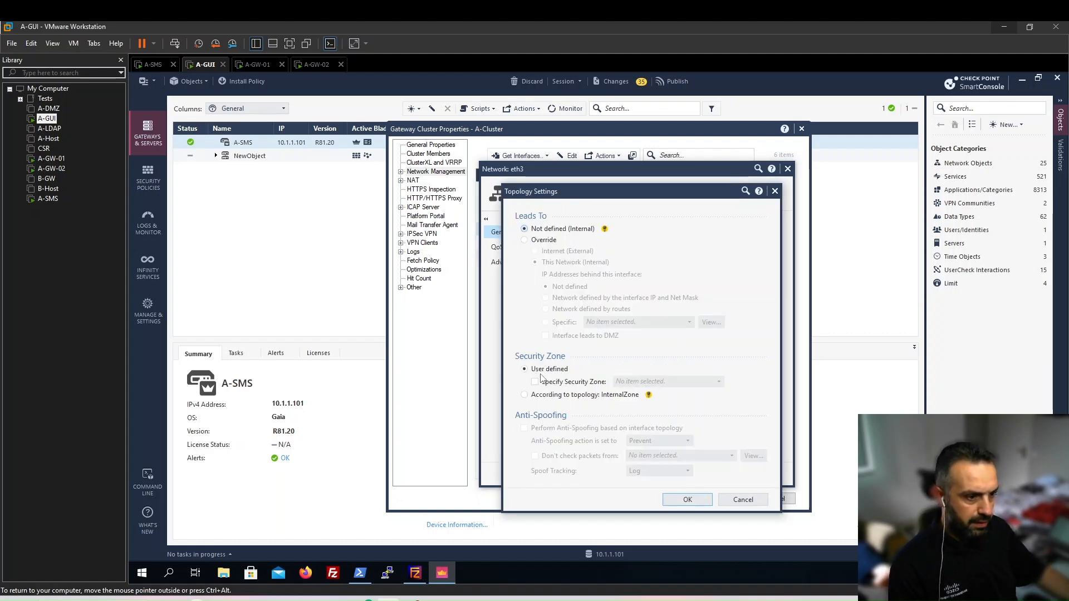
{"action": "left_click", "coordinate": [539, 242]}
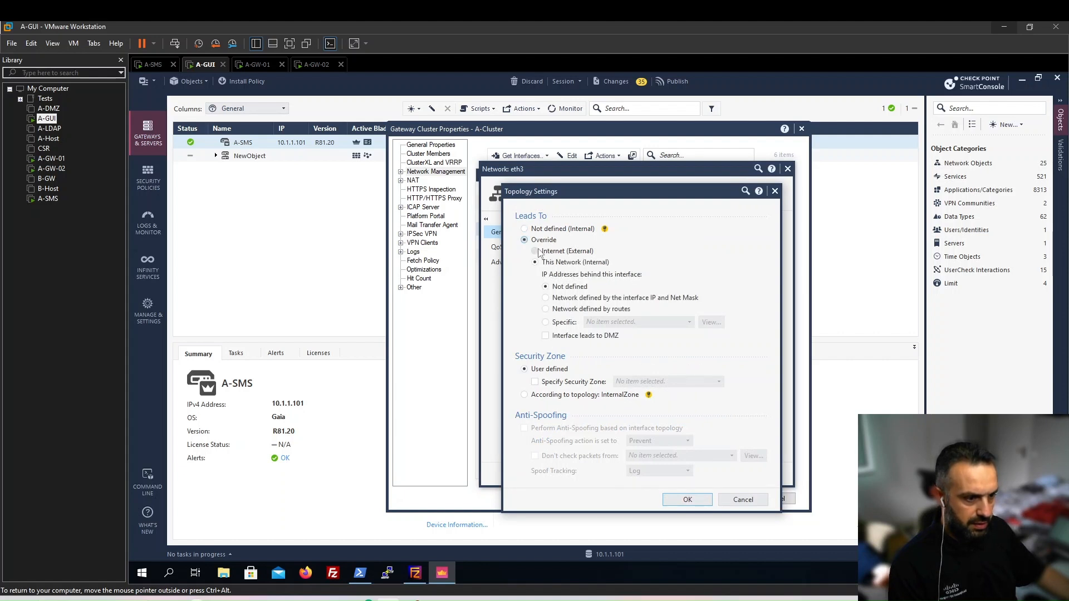
{"action": "left_click", "coordinate": [536, 252]}
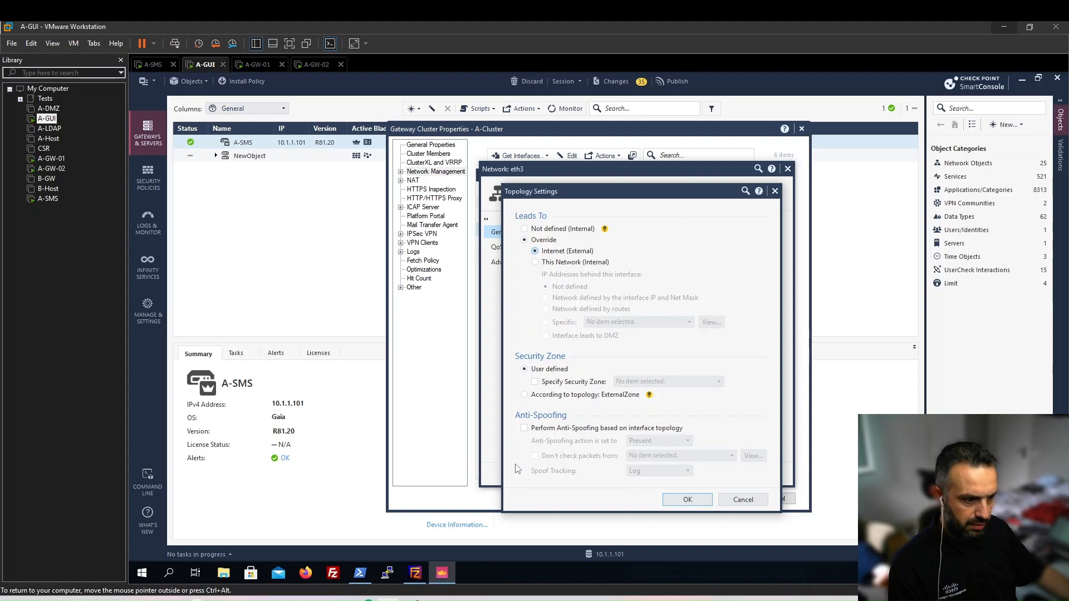
{"action": "left_click", "coordinate": [524, 429]}
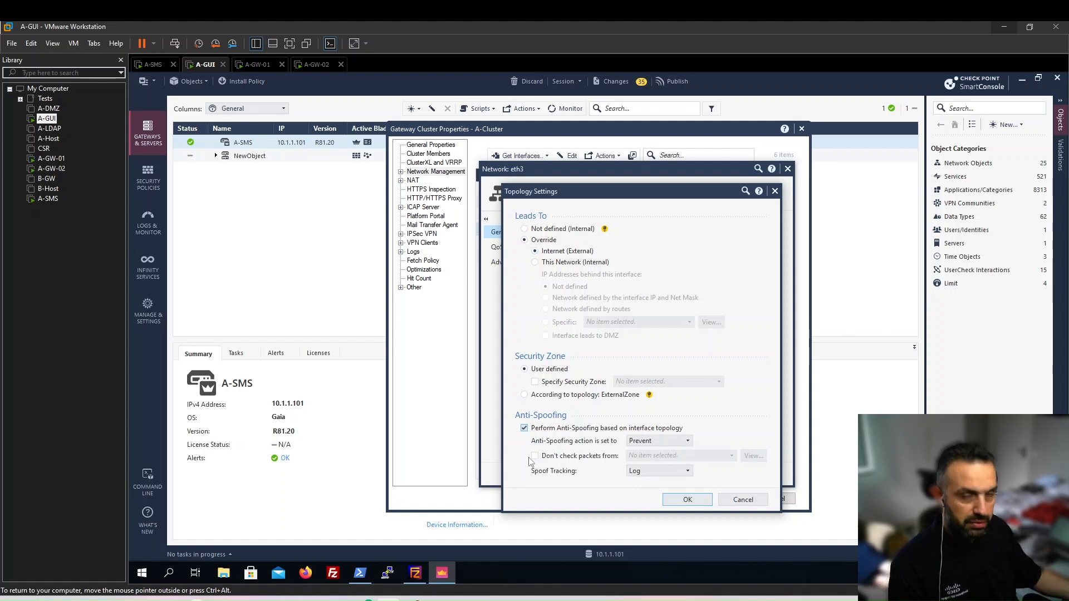
{"action": "left_click", "coordinate": [688, 500]}
{"action": "left_click", "coordinate": [686, 471]}
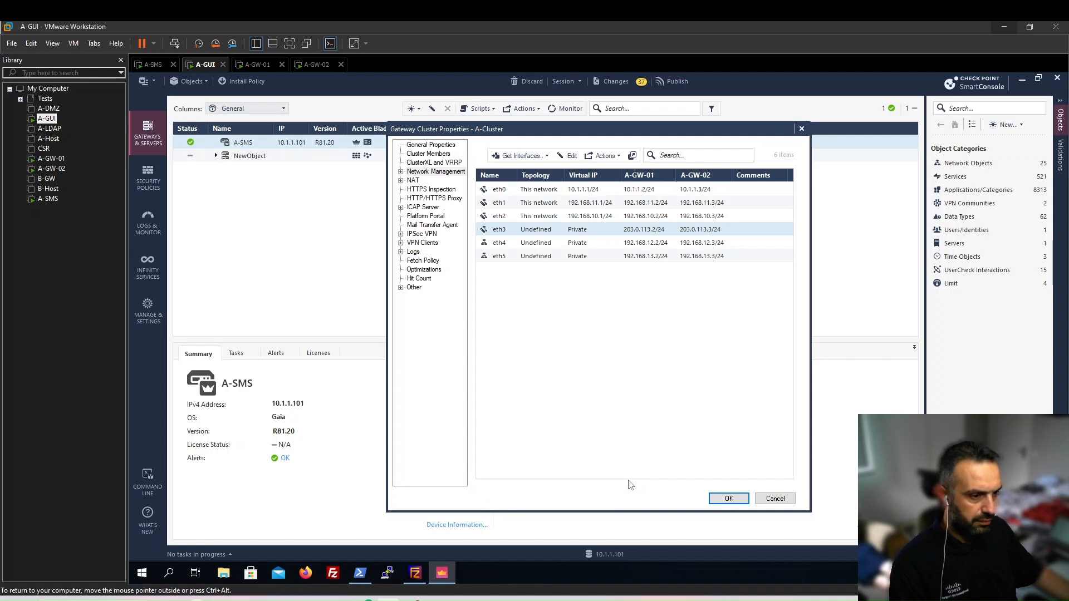
Add comments Management to eth0 and Internal to eth1.
{"action": "left_click", "coordinate": [575, 190]}
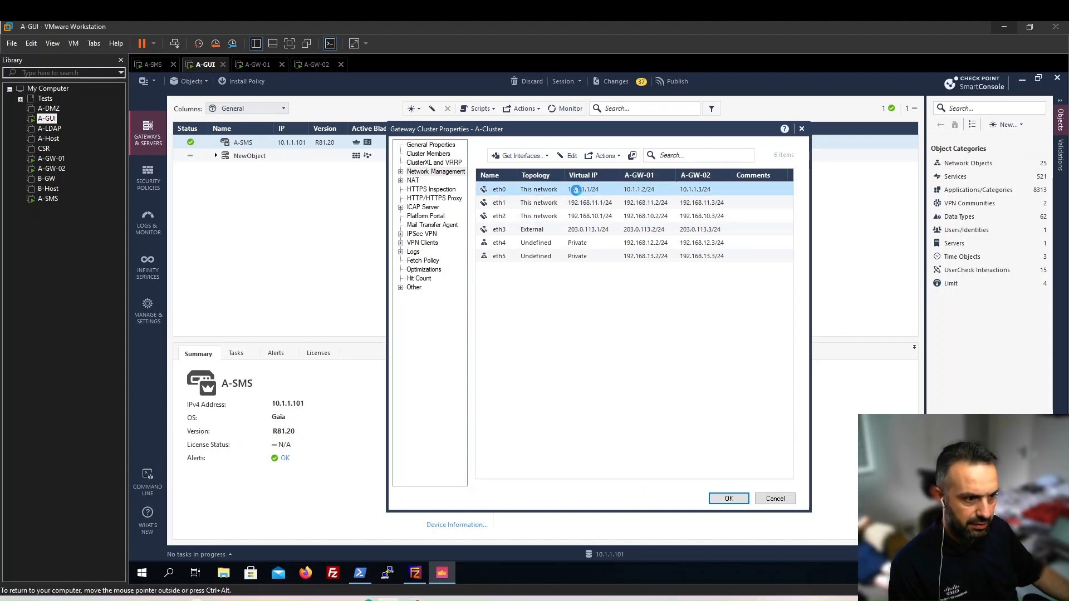
{"action": "double_click", "coordinate": [577, 190]}
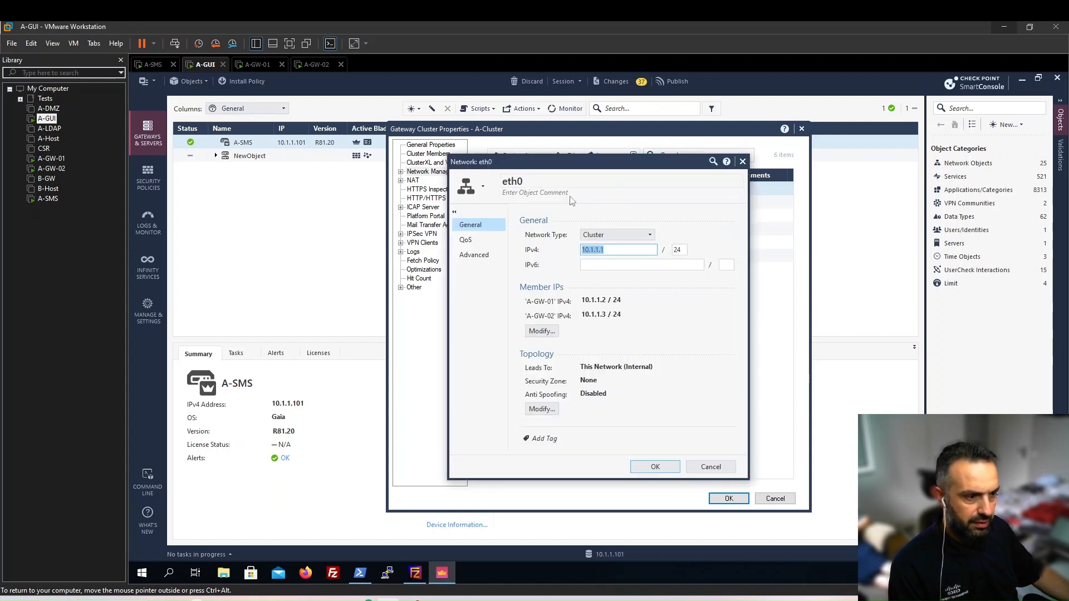
{"action": "left_click", "coordinate": [551, 192]}
{"action": "type", "text": "Ma"}
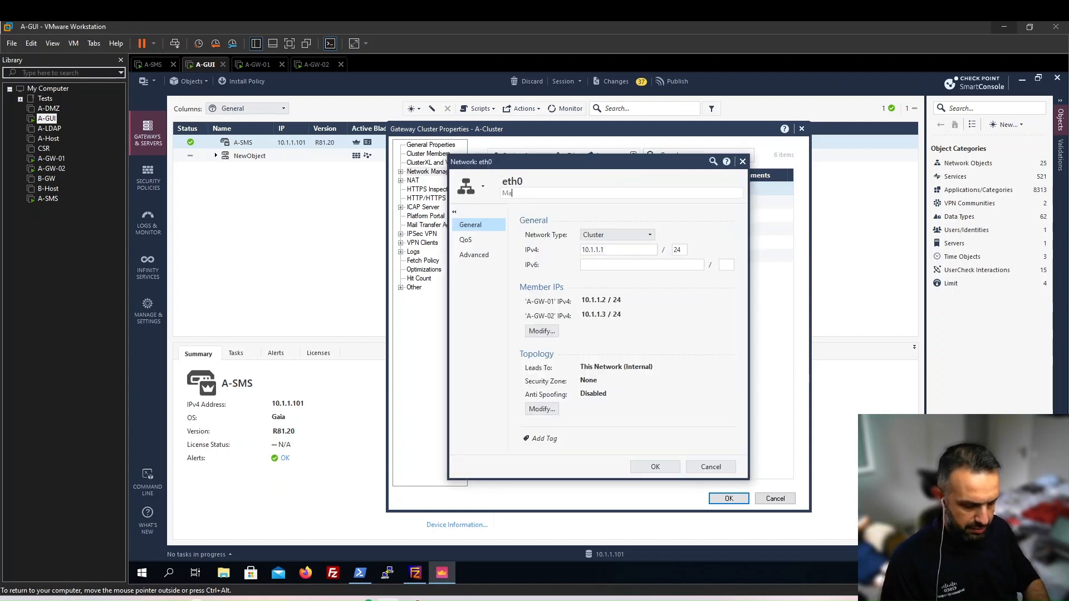
{"action": "type", "text": "nagement"}
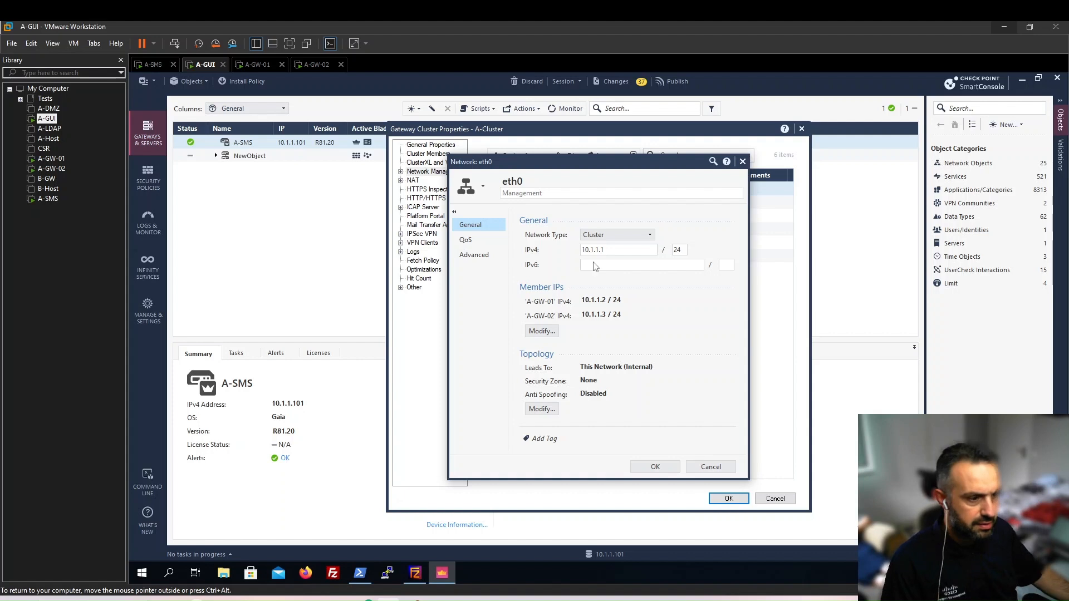
{"action": "left_click", "coordinate": [646, 466]}
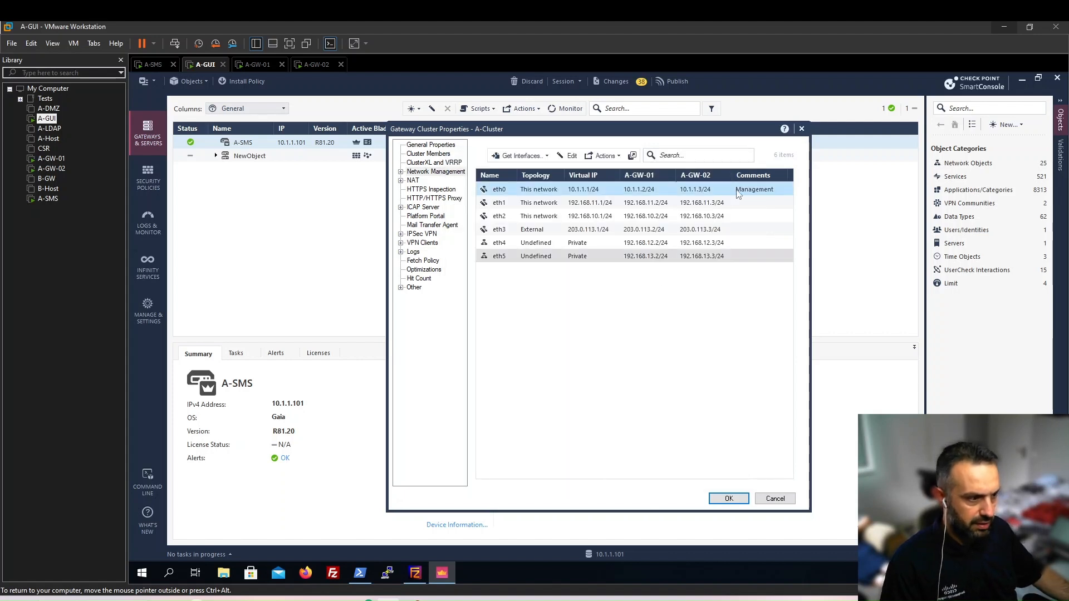
{"action": "double_click", "coordinate": [577, 203]}
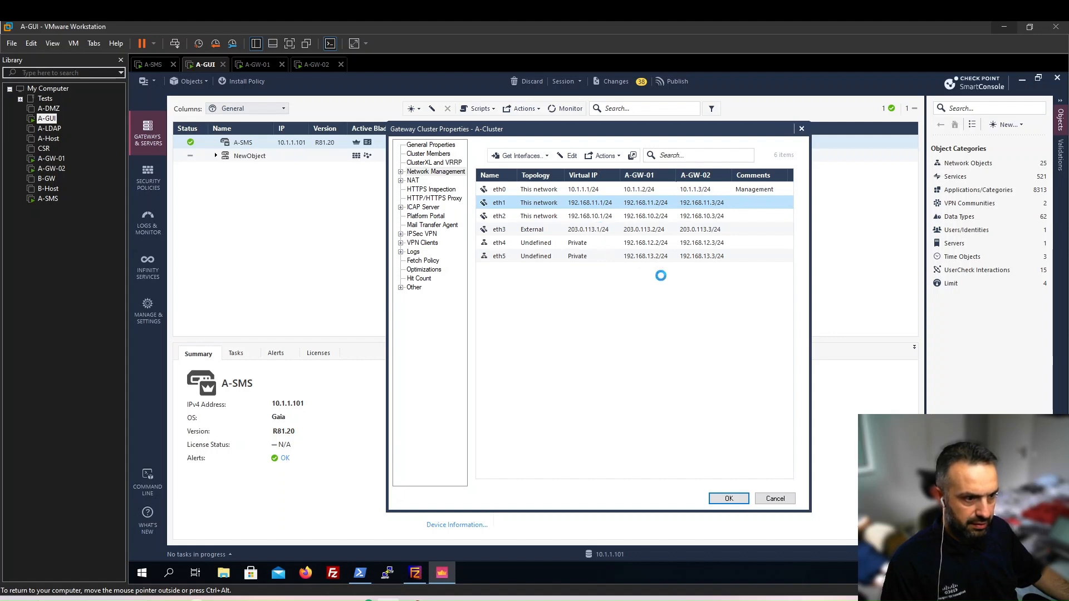
{"action": "left_click", "coordinate": [539, 194]}
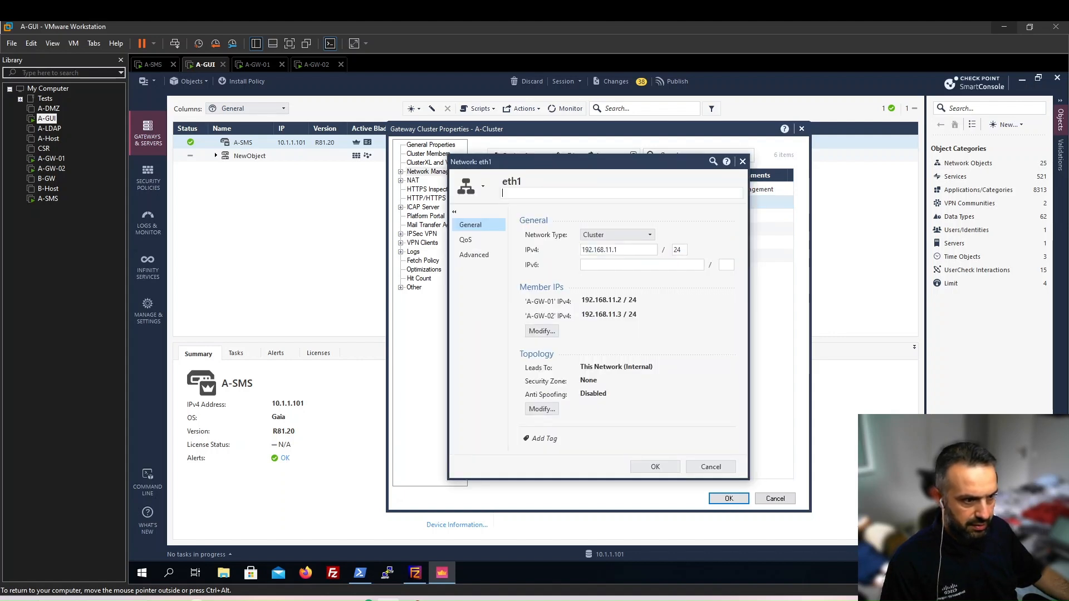
{"action": "type", "text": "Internal"}
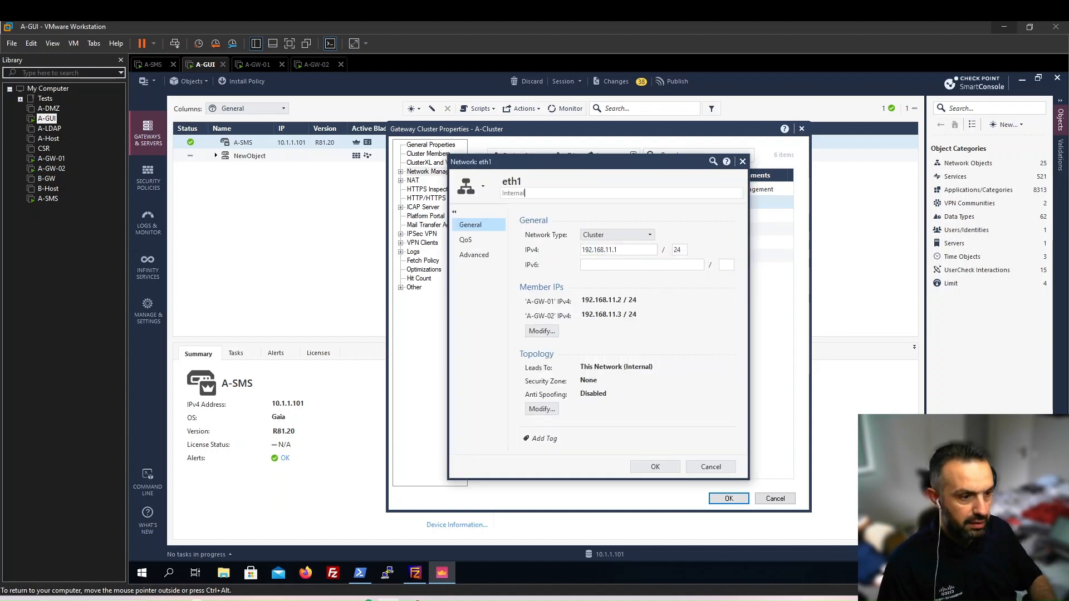
{"action": "left_click", "coordinate": [664, 468]}
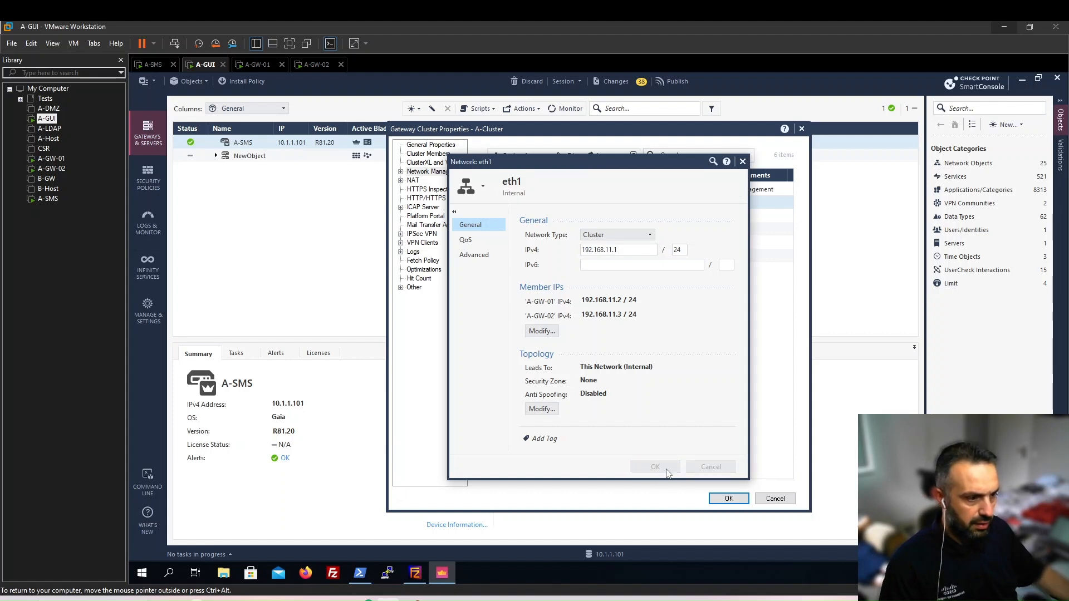
Add comments Sync to eth2 and External to eth3.
{"action": "double_click", "coordinate": [610, 216]}
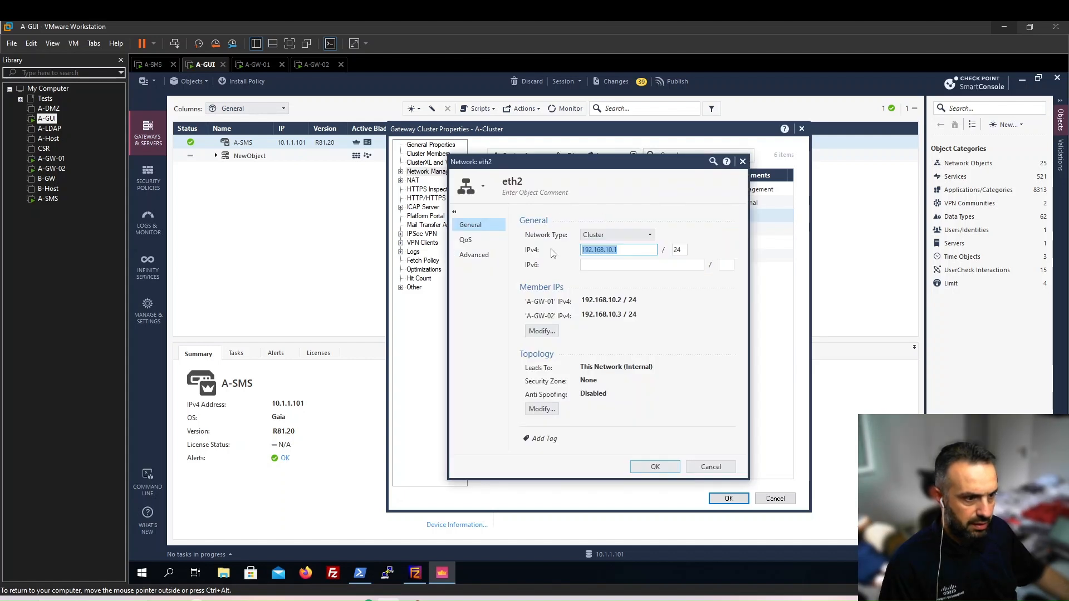
{"action": "type", "text": "ync"}
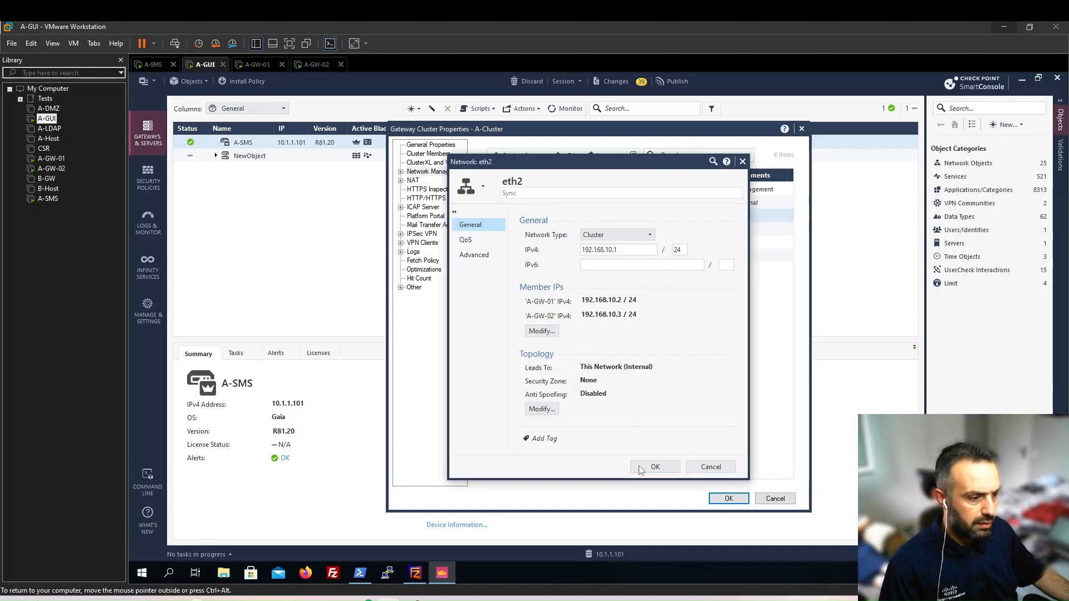
{"action": "left_click", "coordinate": [640, 470]}
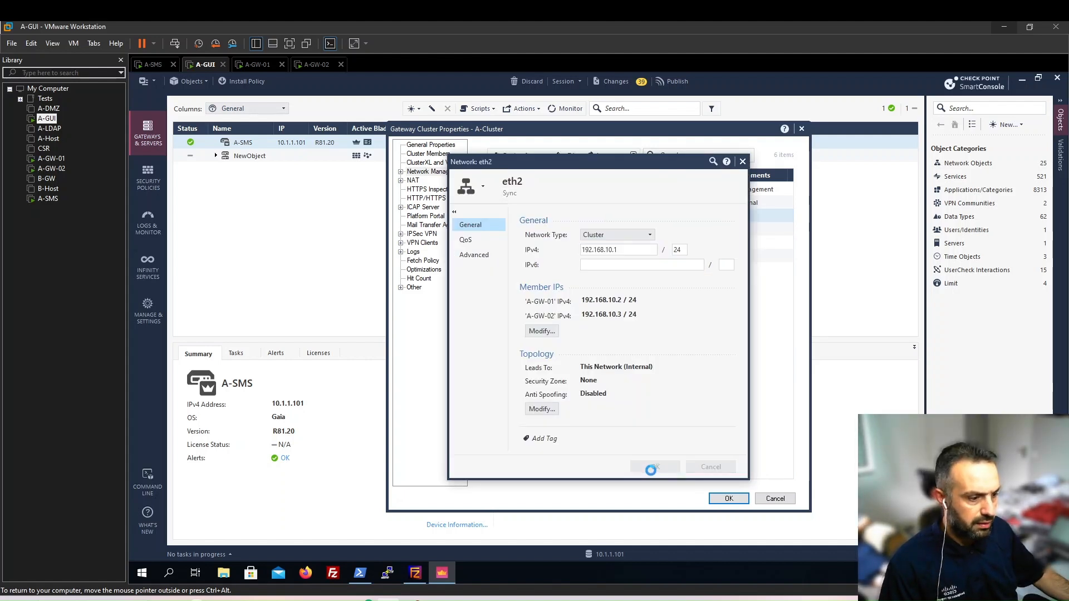
{"action": "left_click", "coordinate": [594, 231]}
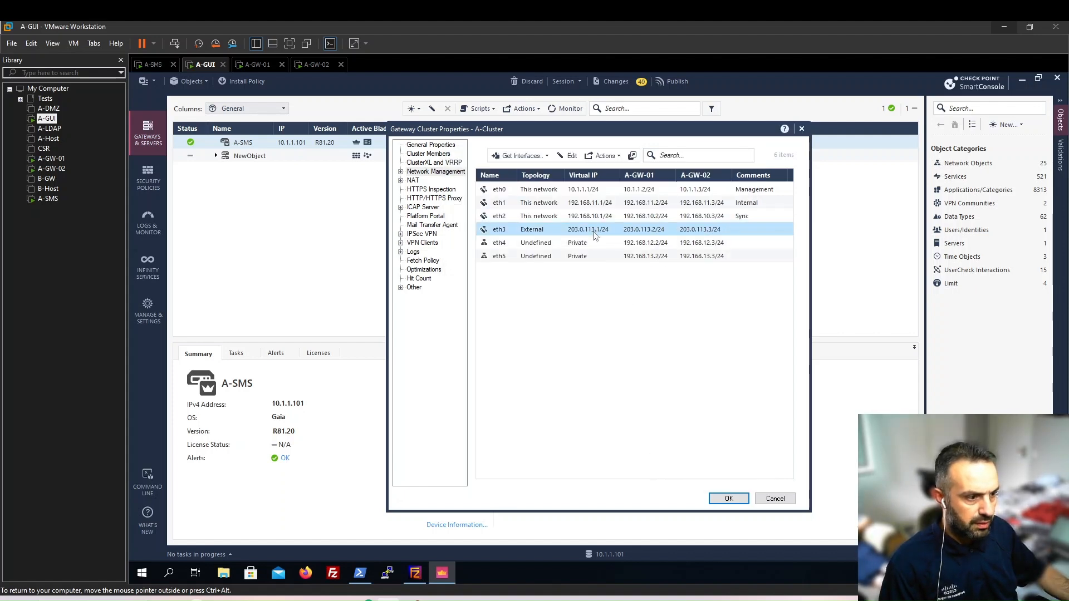
{"action": "double_click", "coordinate": [593, 231]}
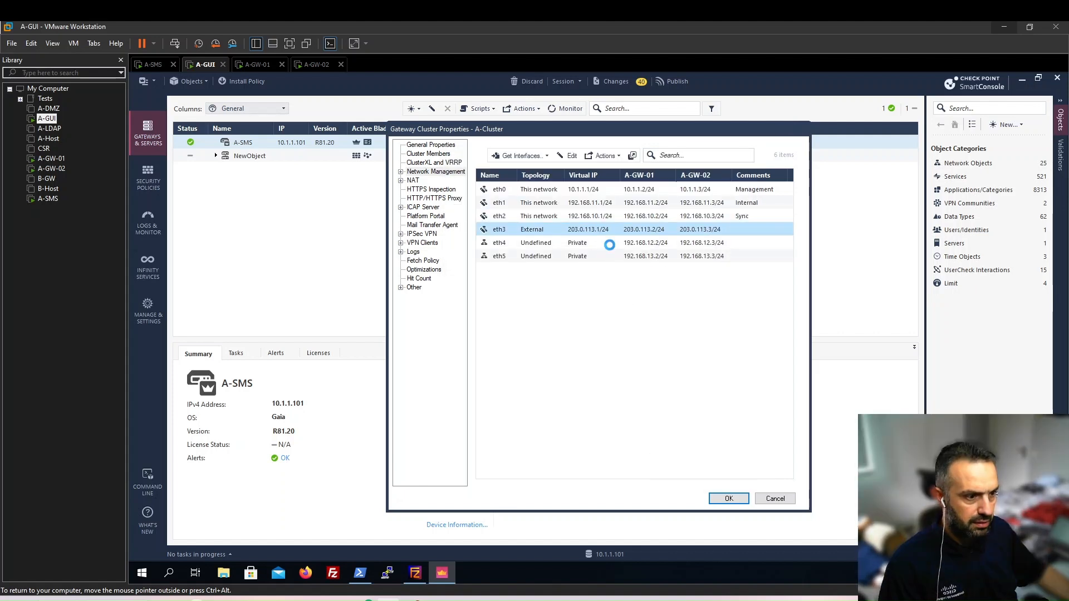
{"action": "left_click", "coordinate": [538, 192]}
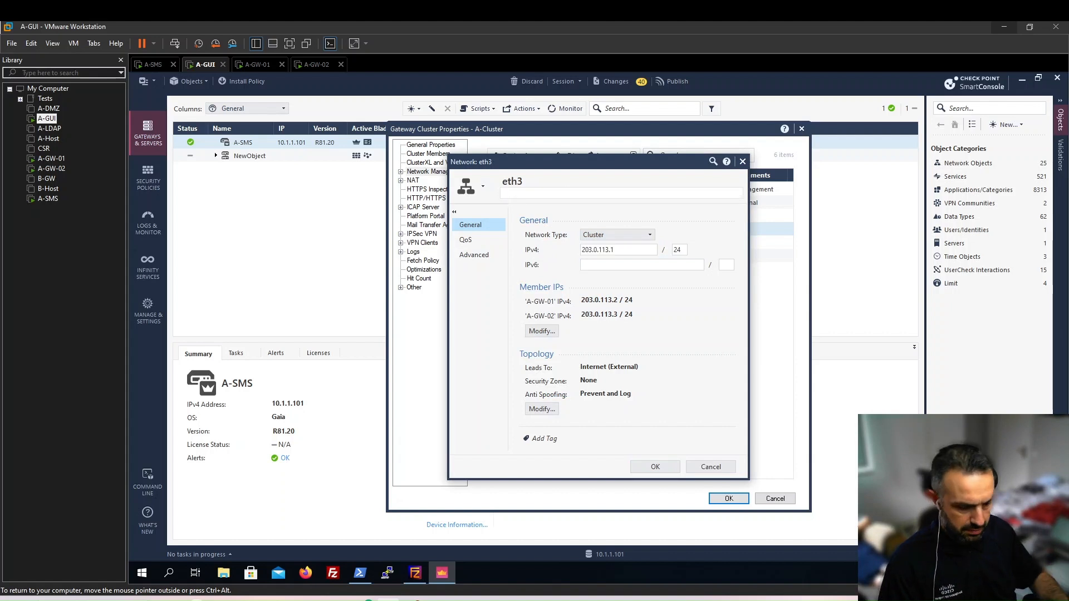
{"action": "key", "text": "ctrl+alt"}
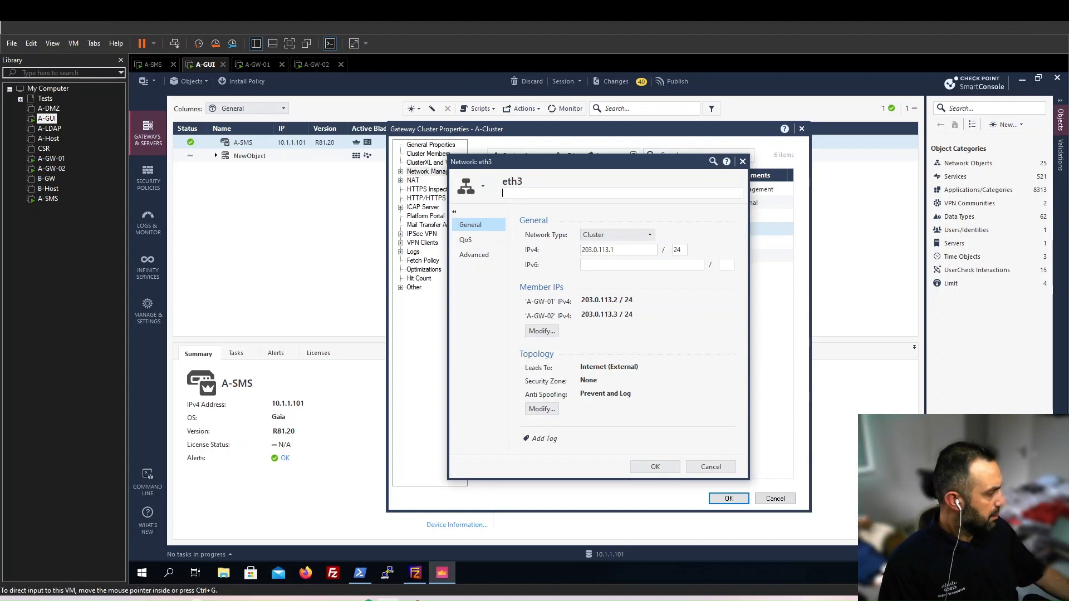
{"action": "left_click", "coordinate": [522, 195]}
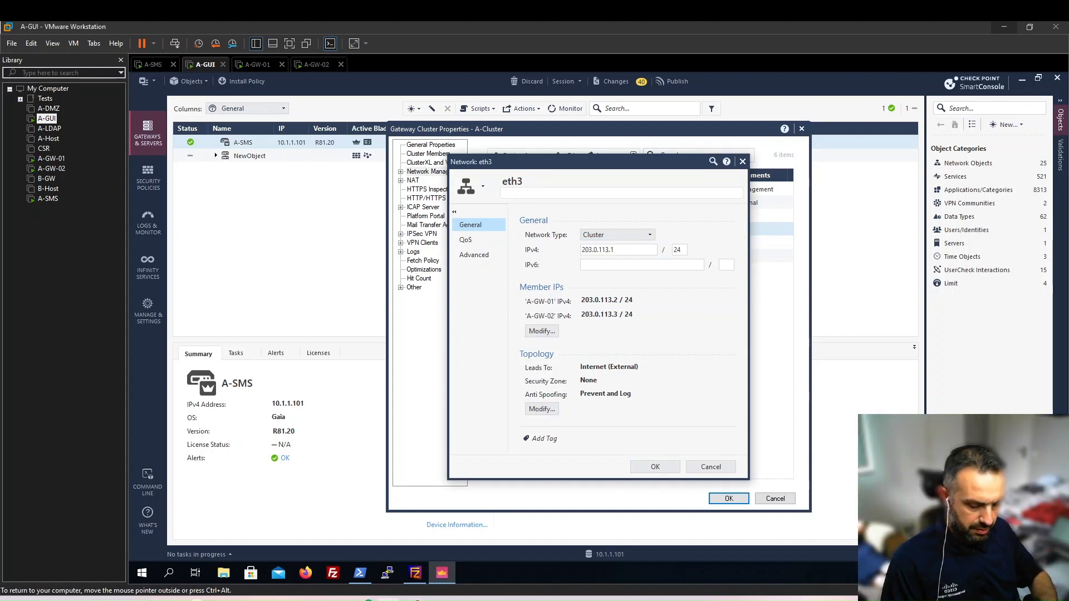
{"action": "type", "text": "External"}
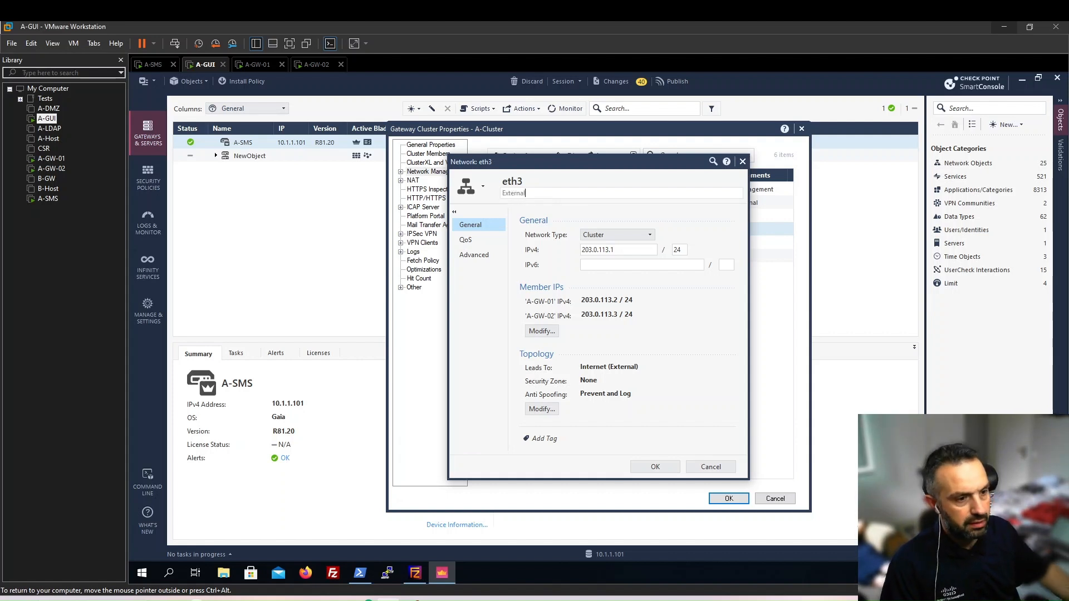
{"action": "left_click", "coordinate": [655, 467]}
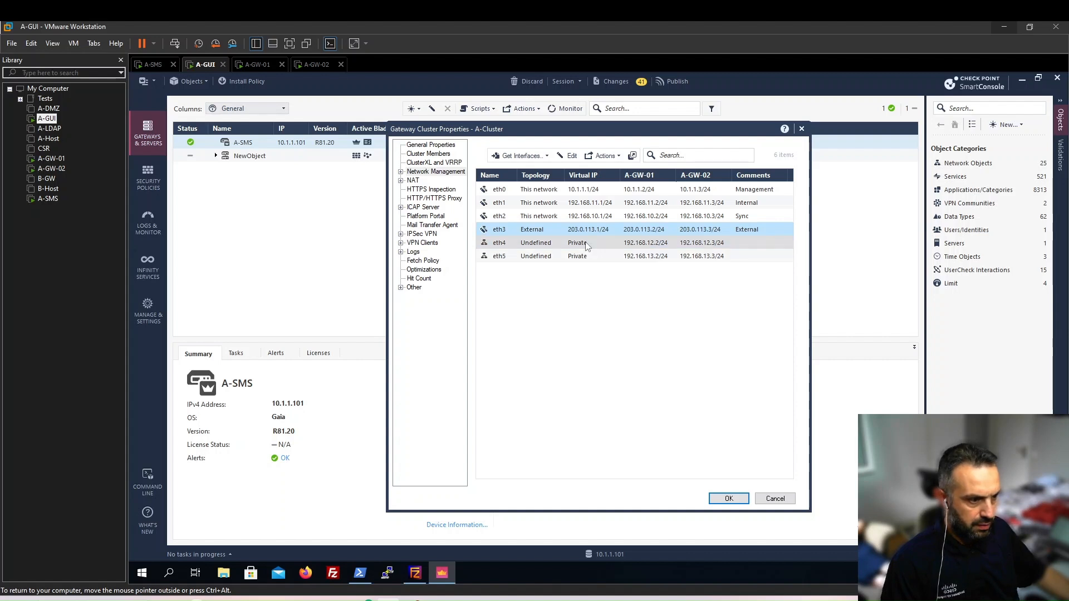
{"action": "left_click", "coordinate": [583, 243]}
Make eth4 a Cluster interface with virtual IP 192.168.12.1/24.
{"action": "double_click", "coordinate": [585, 243]}
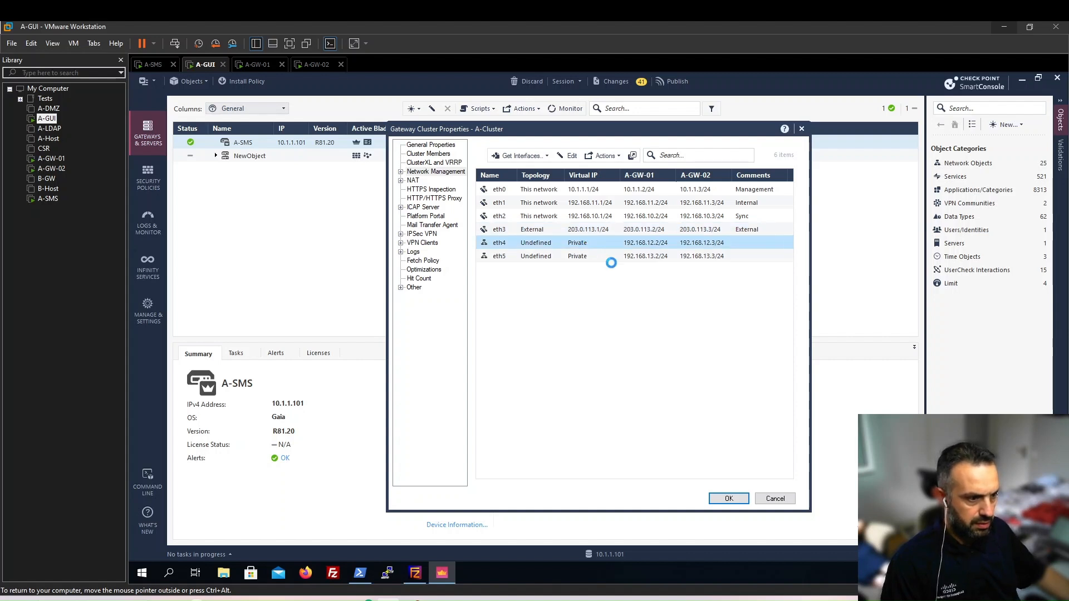
{"action": "left_click", "coordinate": [647, 243]}
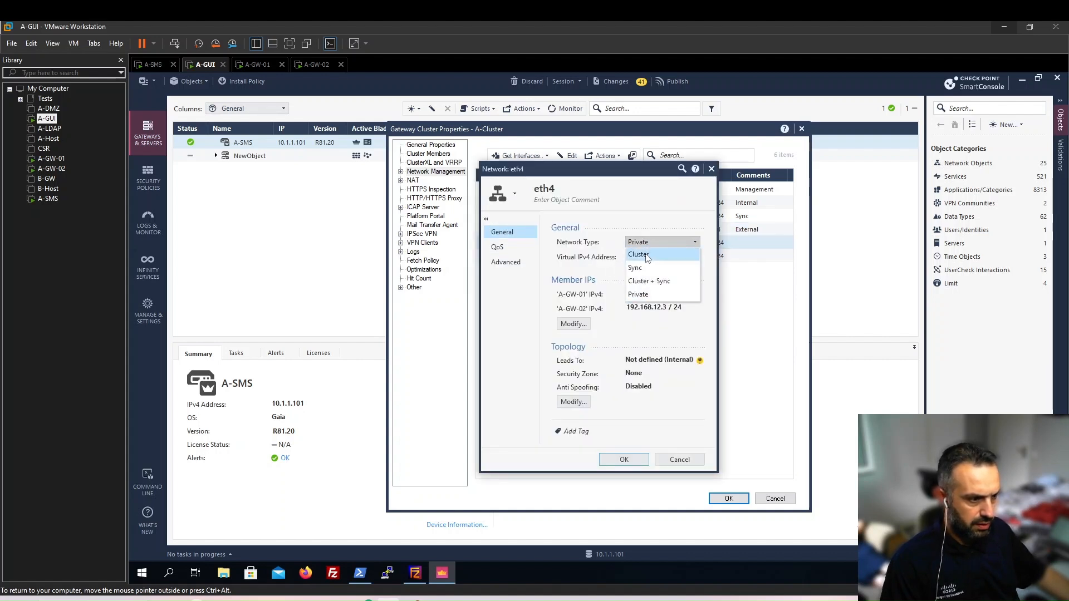
{"action": "left_click", "coordinate": [649, 267]}
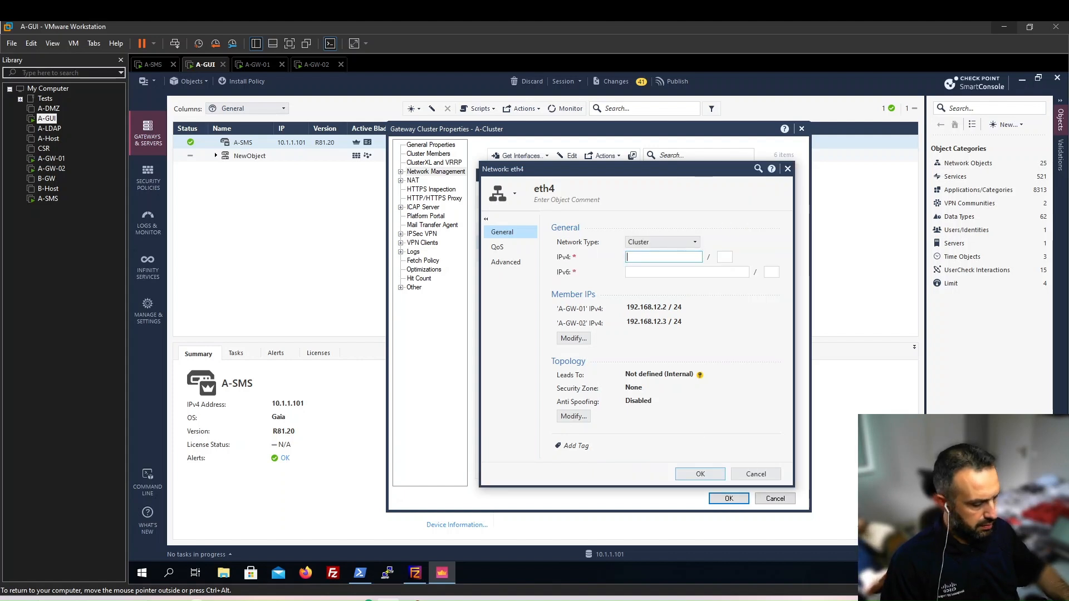
{"action": "type", "text": "192.168.12.1"}
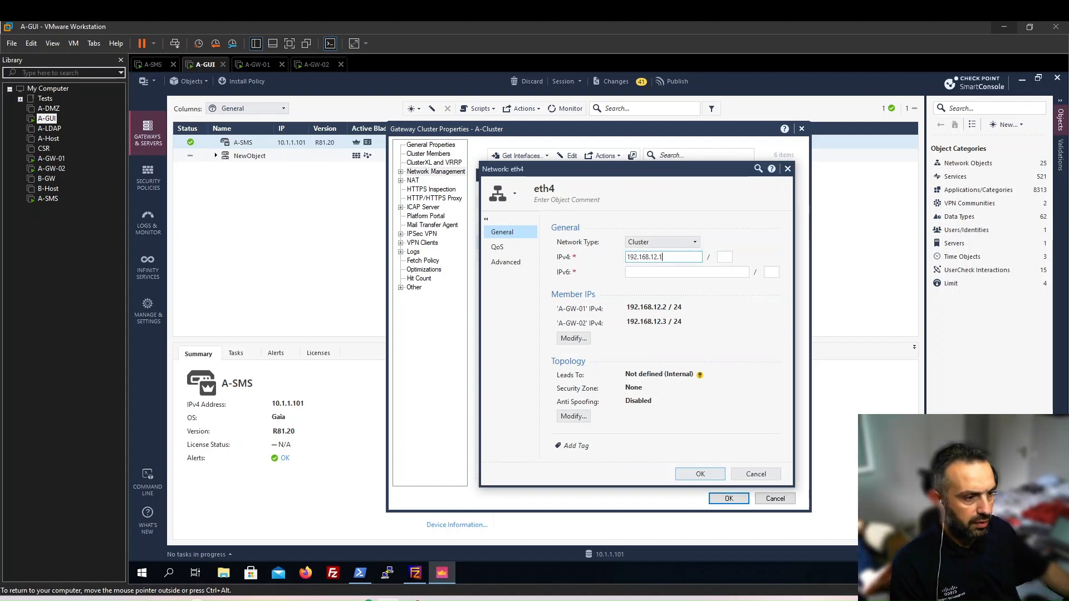
{"action": "key", "text": "Tab"}
{"action": "type", "text": "24"}
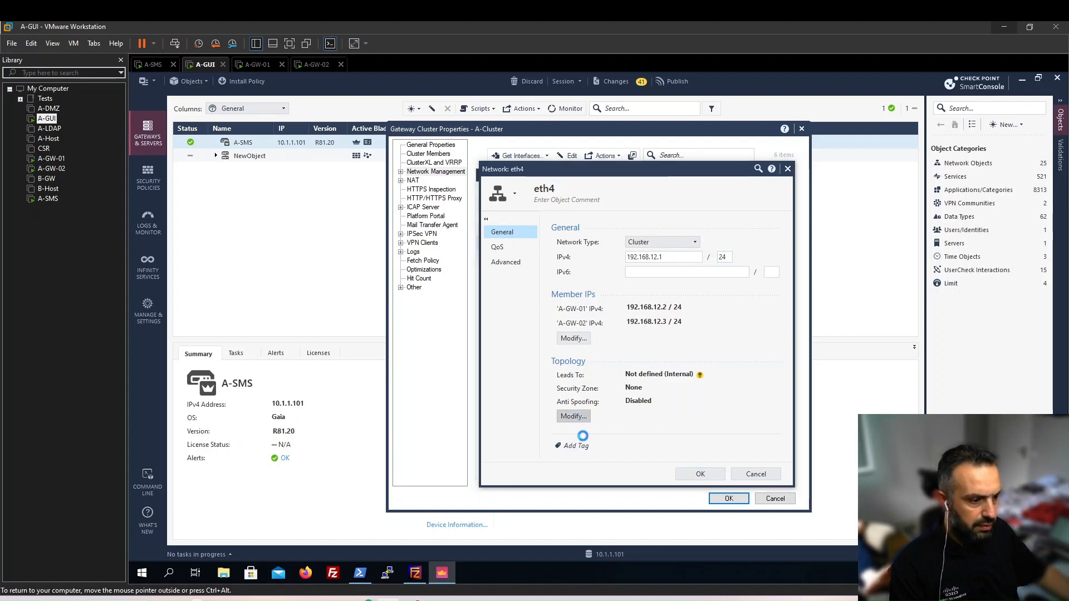
Override eth4's topology to This Network from interface IP and mask, and save.
{"action": "left_click", "coordinate": [540, 240]}
{"action": "left_click", "coordinate": [579, 299]}
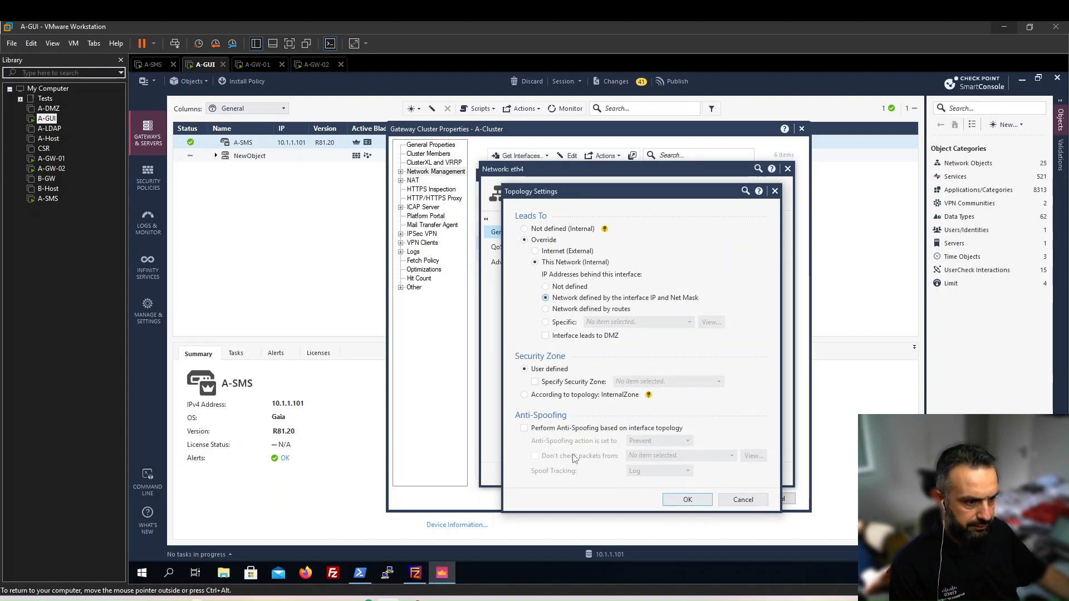
{"action": "left_click", "coordinate": [690, 500]}
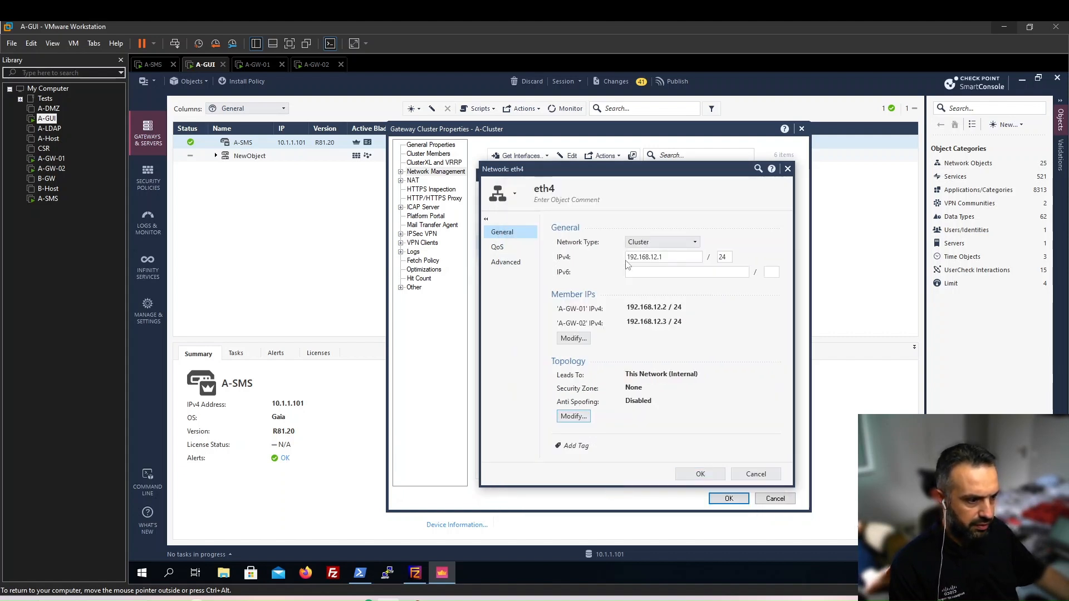
{"action": "left_click", "coordinate": [699, 474]}
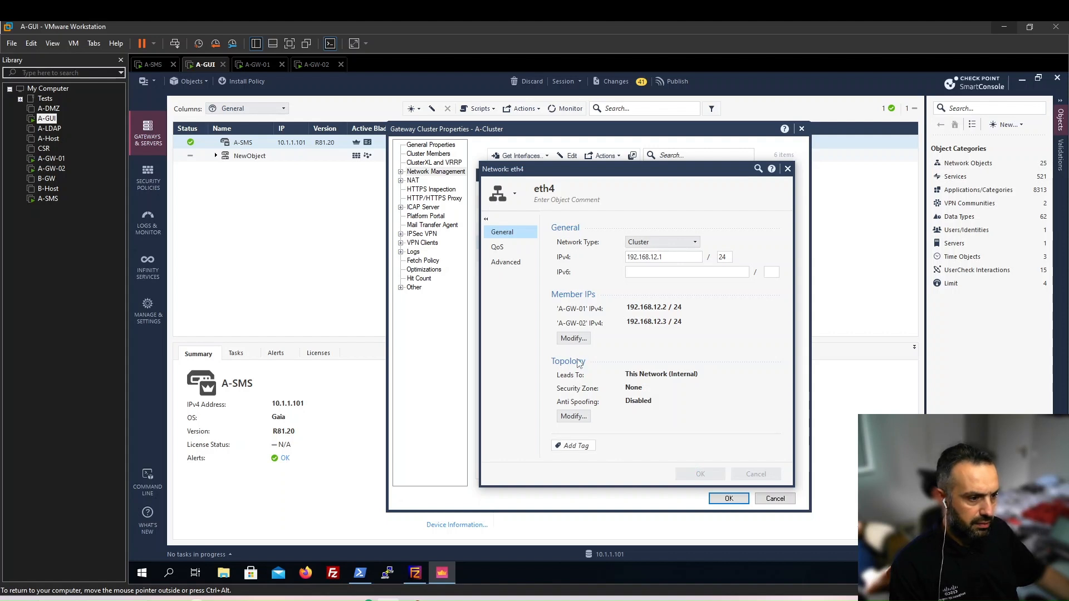
{"action": "double_click", "coordinate": [589, 256]}
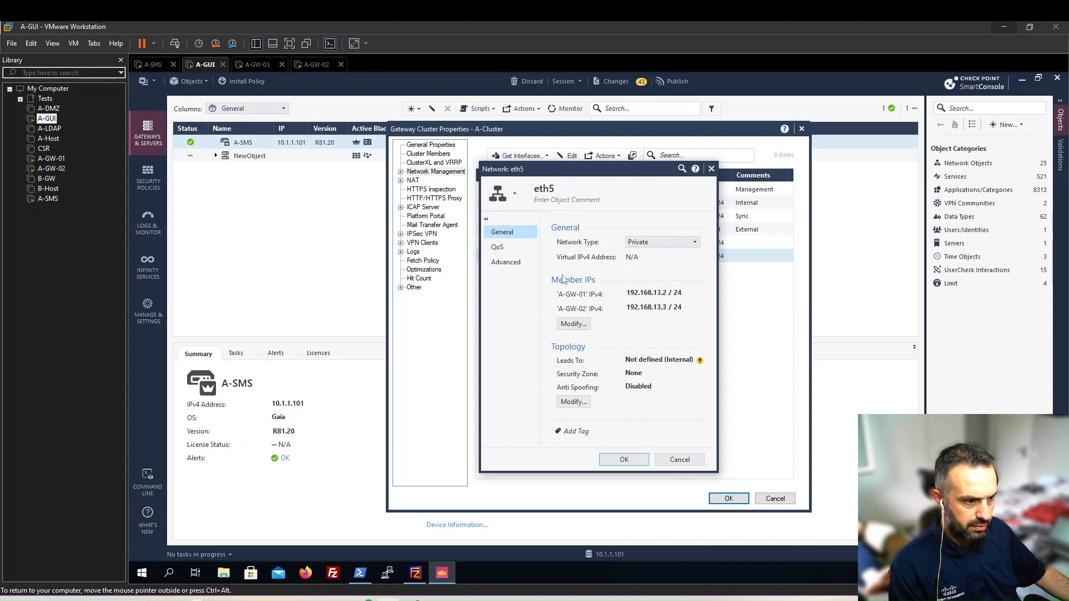
Make eth5 a Cluster interface at 192.168.13.1 leading to This Network from its IP and mask.
{"action": "left_click", "coordinate": [633, 248]}
{"action": "left_click", "coordinate": [640, 255]}
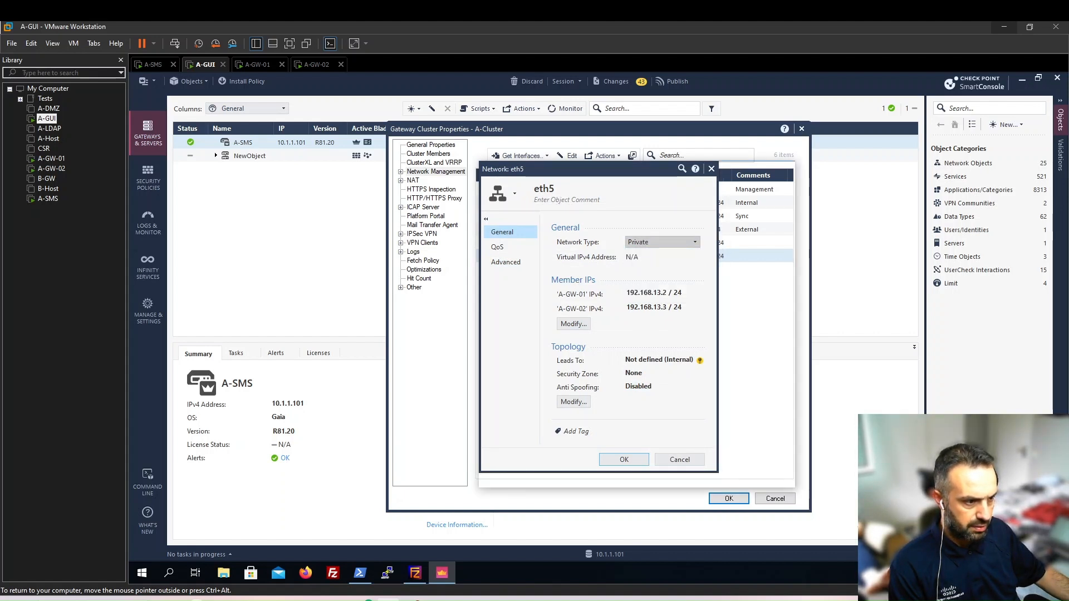
{"action": "type", "text": "192.168."}
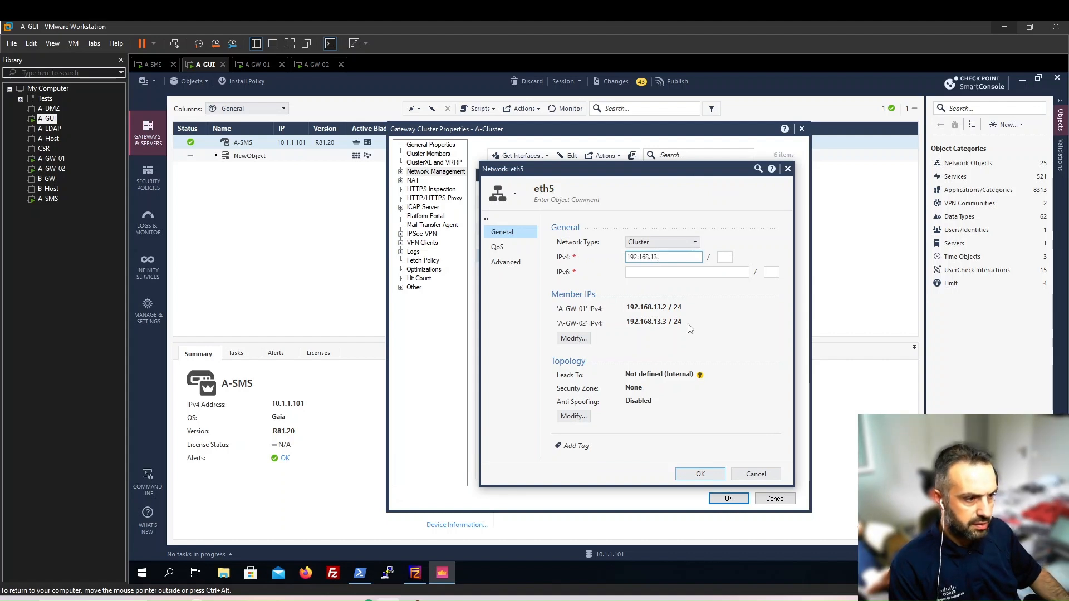
{"action": "type", "text": "13."}
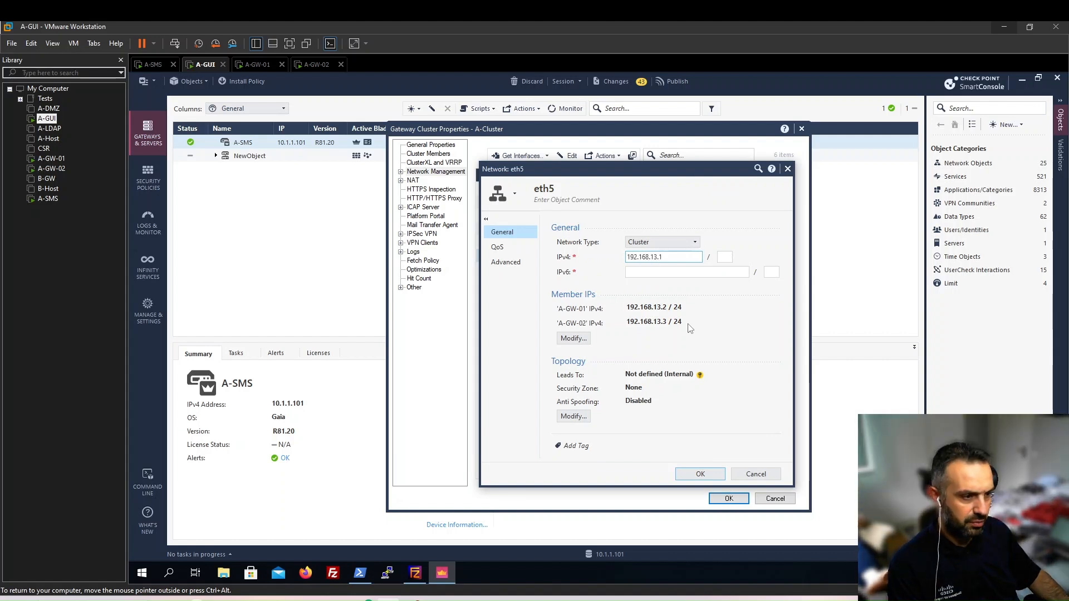
{"action": "type", "text": "1"}
{"action": "key", "text": "Tab"}
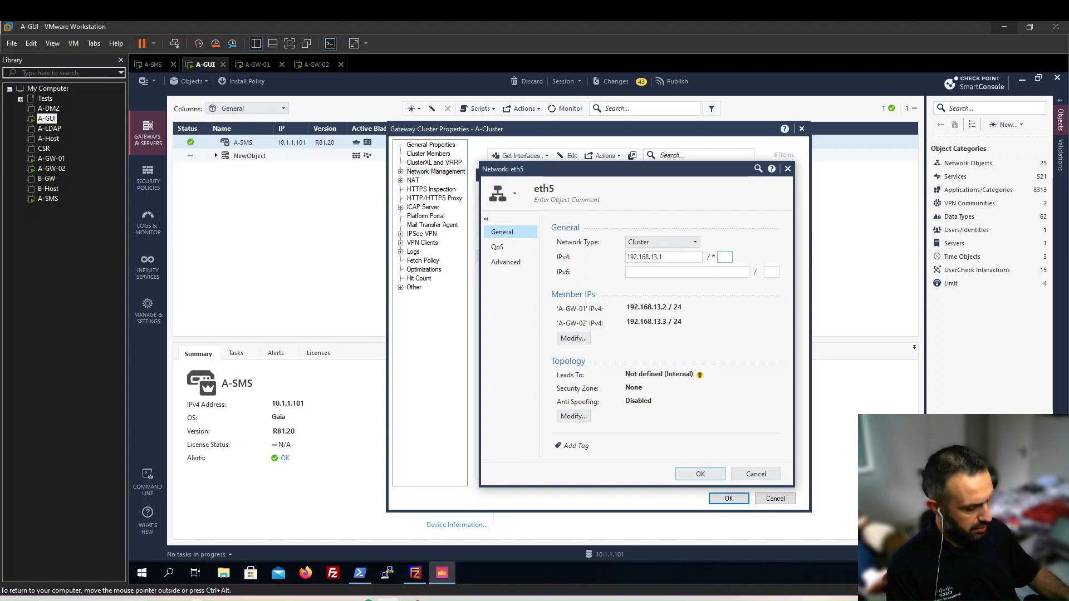
{"action": "left_click", "coordinate": [579, 419]}
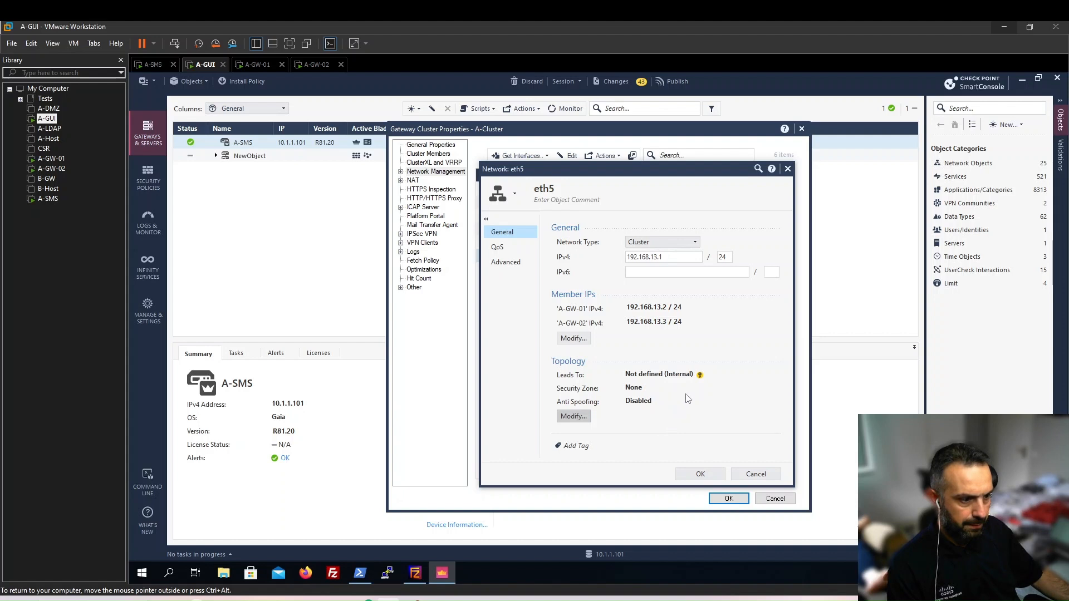
{"action": "left_click", "coordinate": [525, 240]}
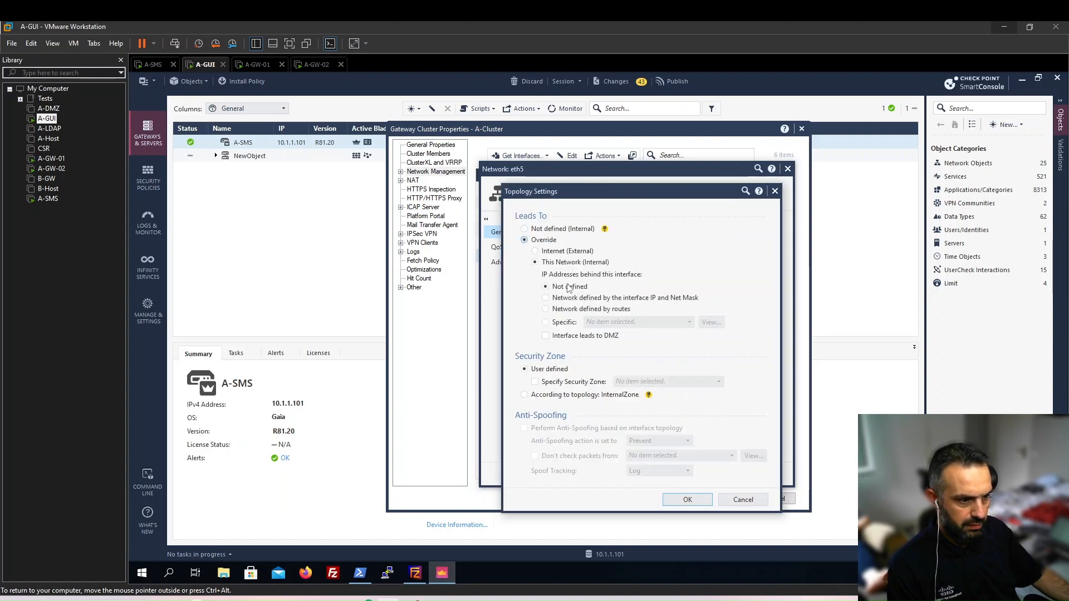
{"action": "left_click", "coordinate": [569, 299]}
{"action": "left_click", "coordinate": [687, 499]}
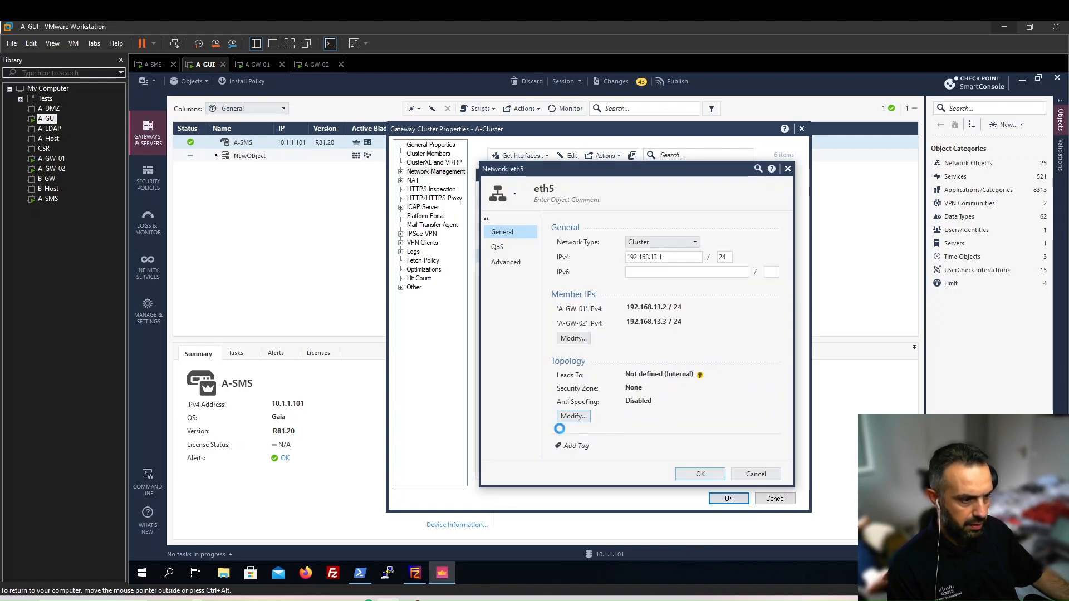
Add the comment Wifi to eth5 and save it.
{"action": "left_click", "coordinate": [578, 203]}
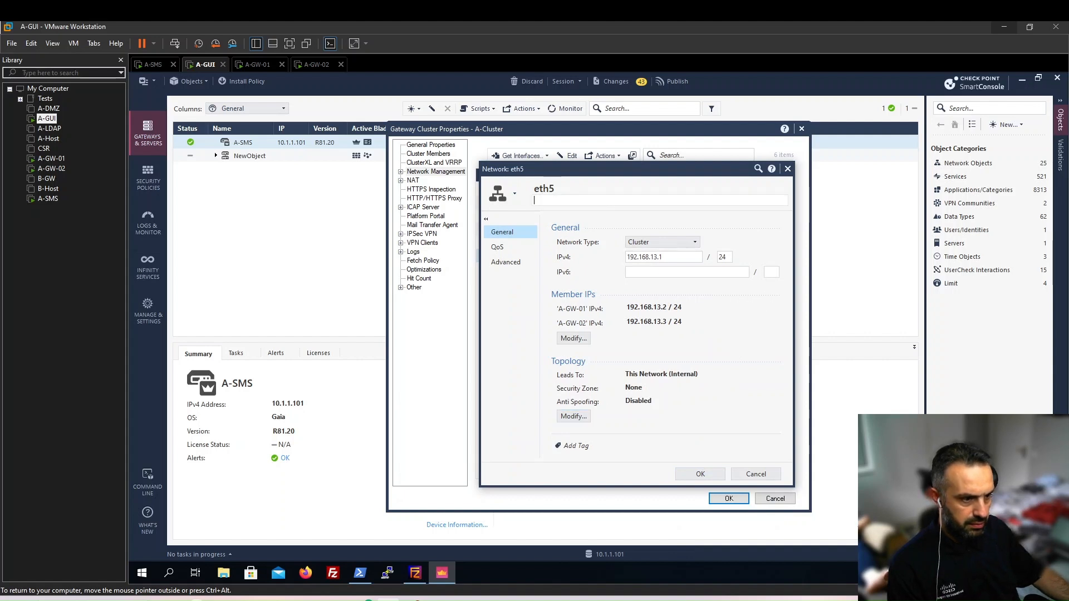
{"action": "type", "text": "Wifi"}
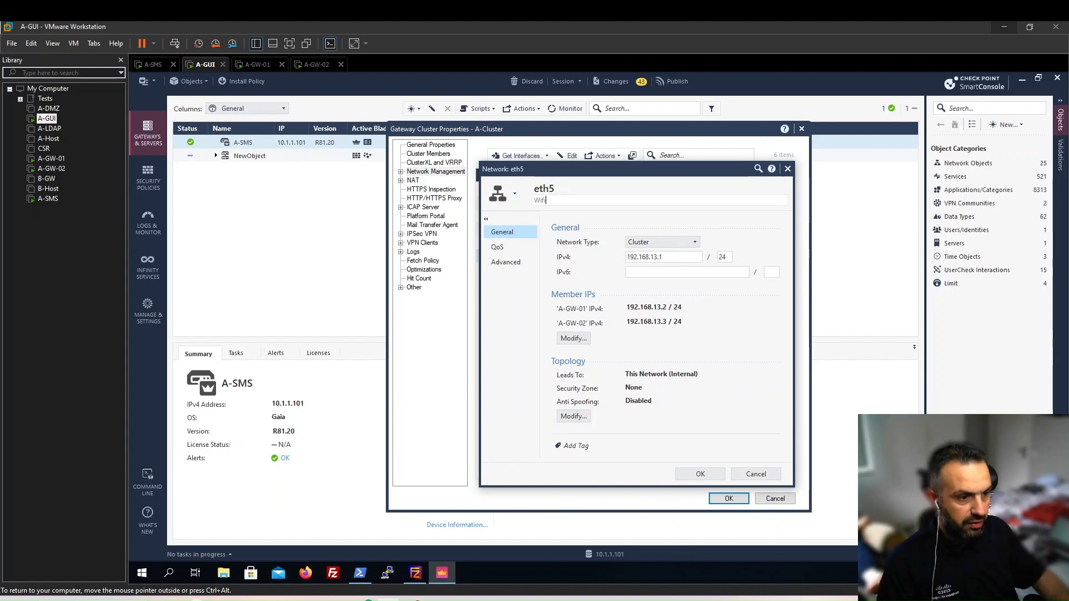
{"action": "left_click", "coordinate": [703, 475]}
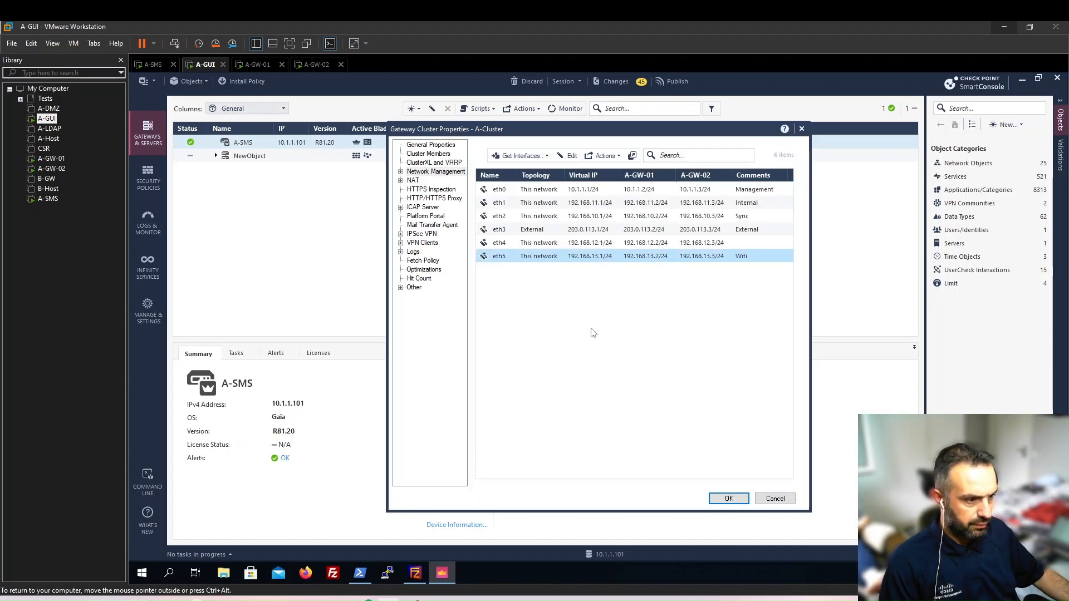
Comment eth4 as DMZ, save the A-Cluster properties, and accept the platform portal URL.
{"action": "left_click", "coordinate": [585, 243]}
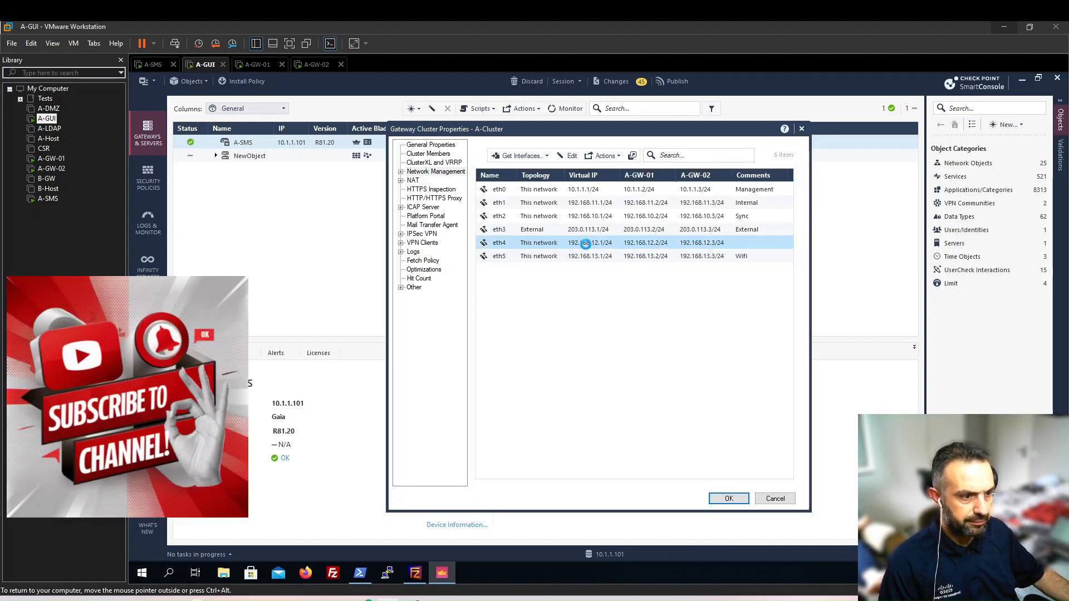
{"action": "double_click", "coordinate": [585, 244]}
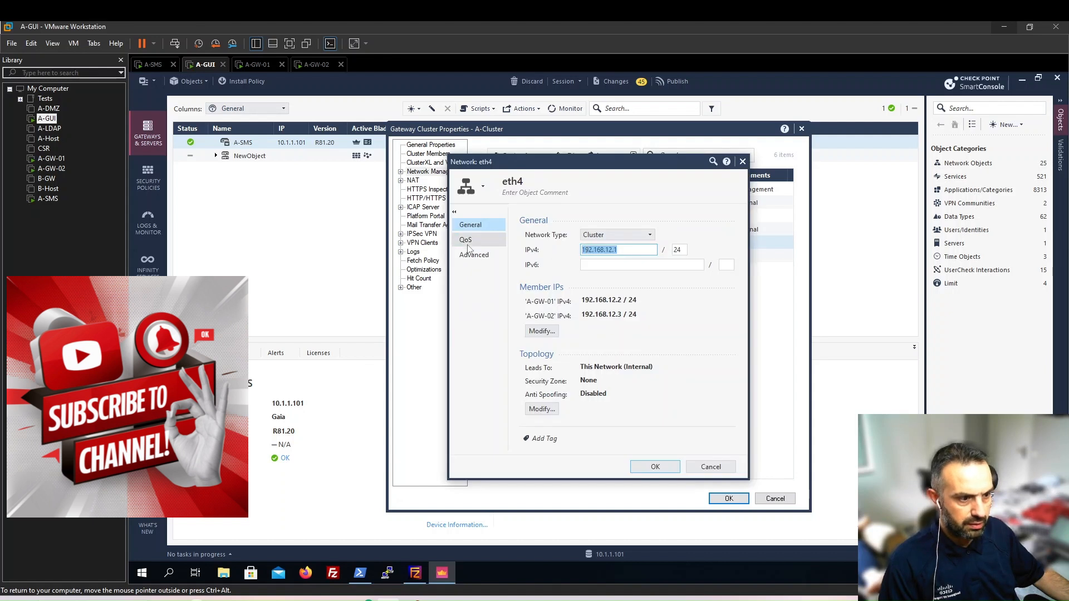
{"action": "left_click", "coordinate": [535, 195]}
{"action": "type", "text": "DMZ"}
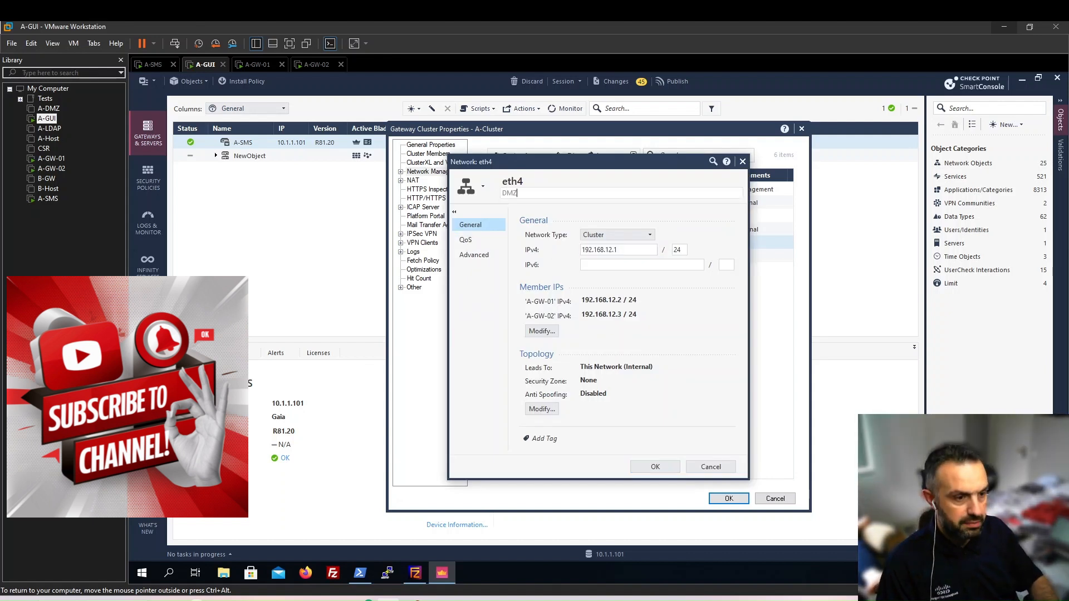
{"action": "left_click", "coordinate": [671, 467]}
{"action": "left_click", "coordinate": [729, 499]}
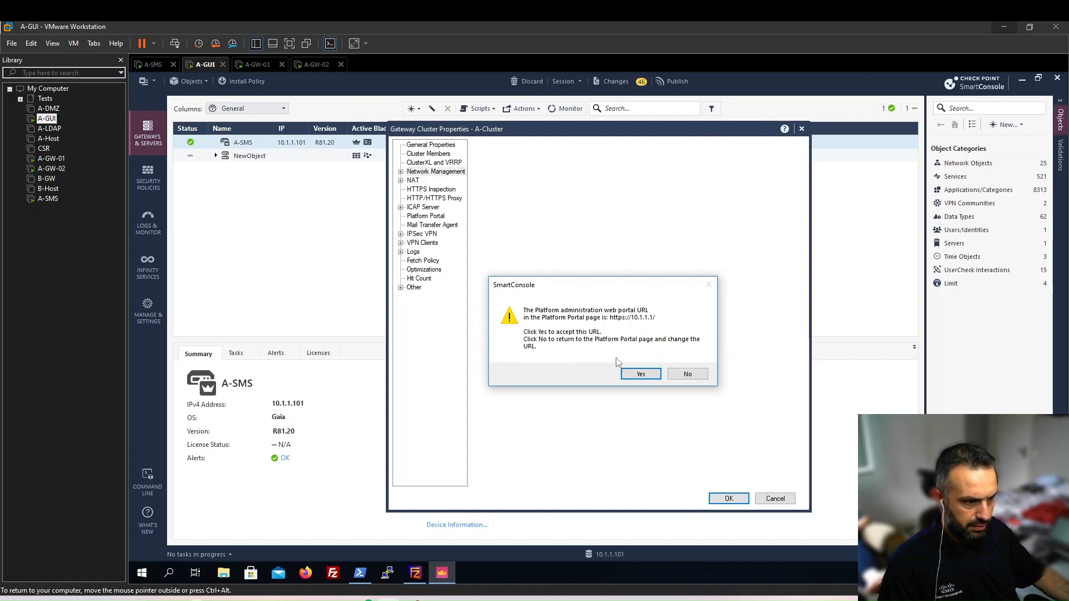
{"action": "left_click", "coordinate": [632, 374]}
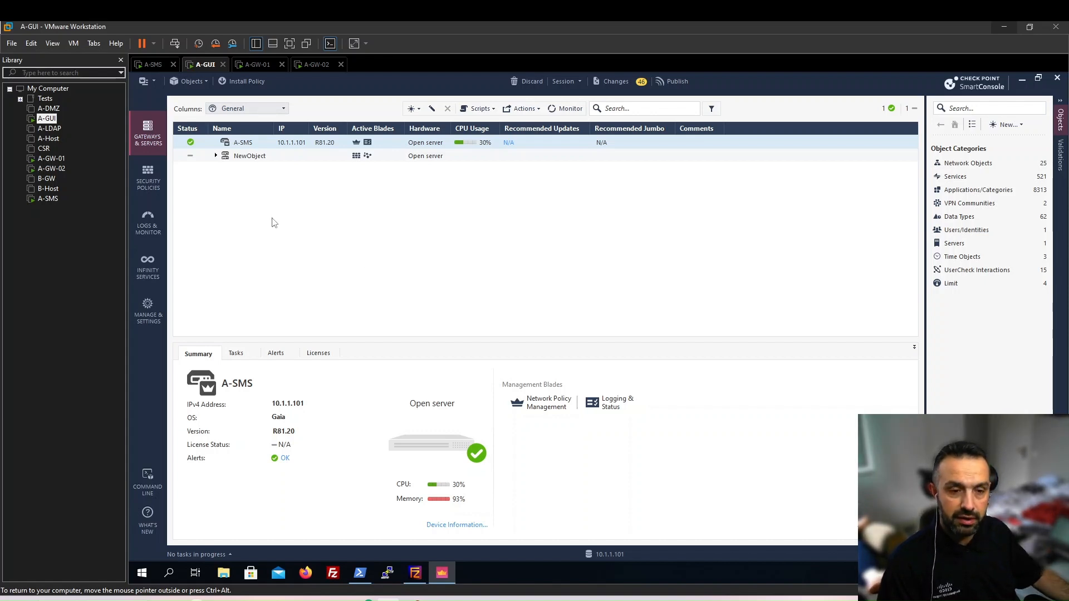
Expand A-Cluster to show its two members, then publish all 51 draft changes.
{"action": "left_click", "coordinate": [216, 157]}
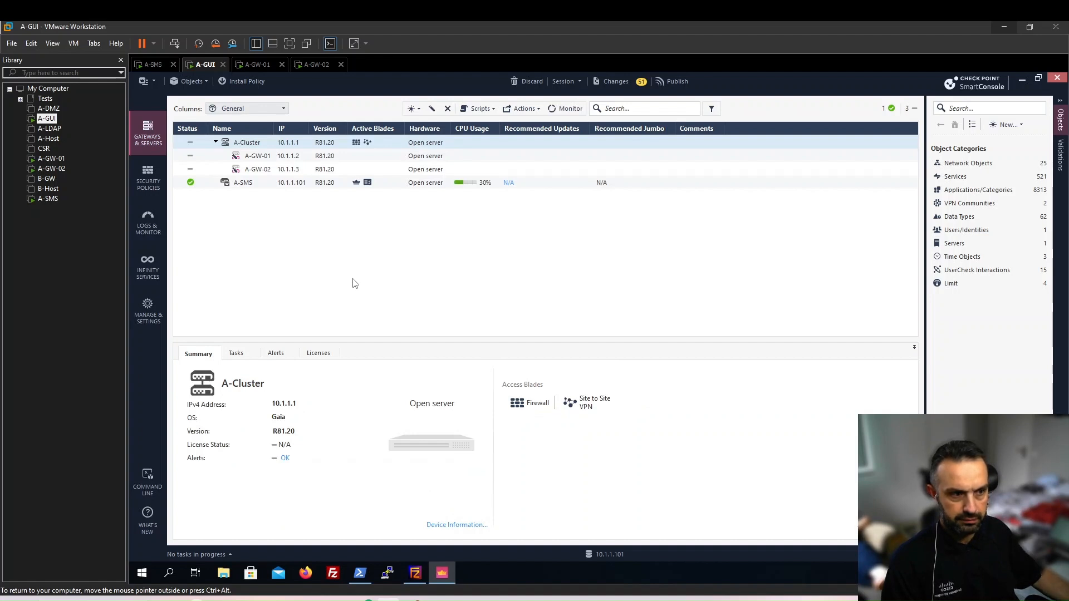
{"action": "left_click", "coordinate": [676, 82]}
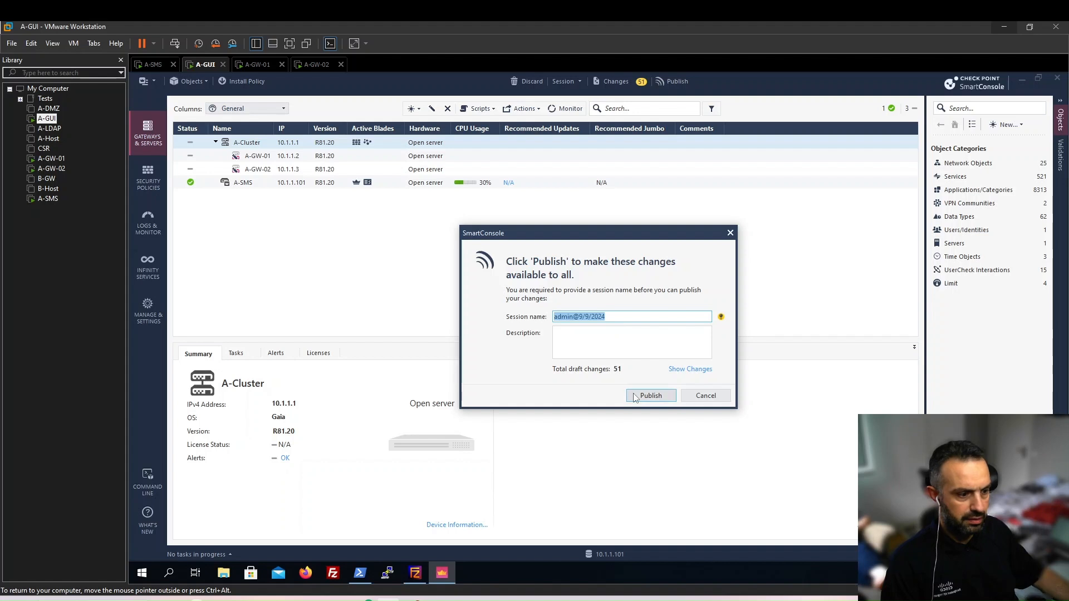
{"action": "left_click", "coordinate": [636, 397]}
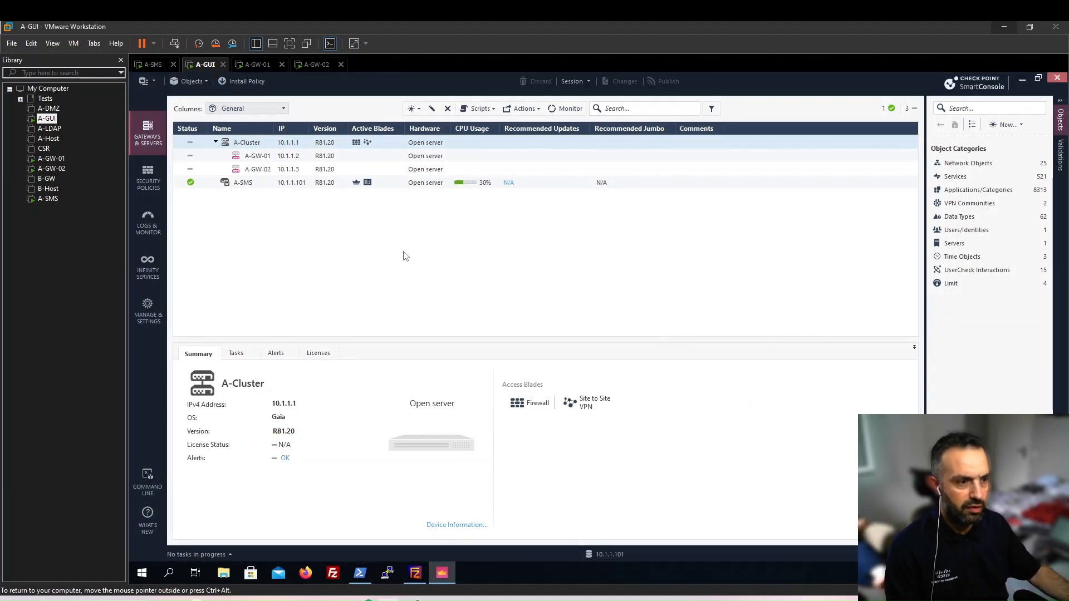
{"action": "left_click", "coordinate": [246, 81]}
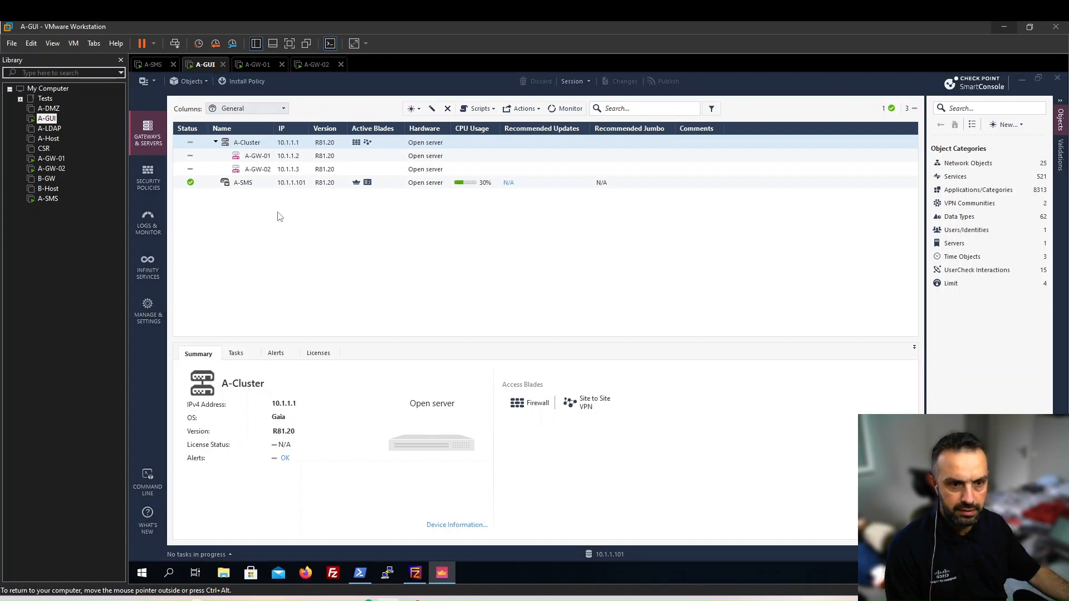
Publish and install the Standard Access Control policy on A-Cluster, excluding Threat Prevention.
{"action": "left_click", "coordinate": [249, 81]}
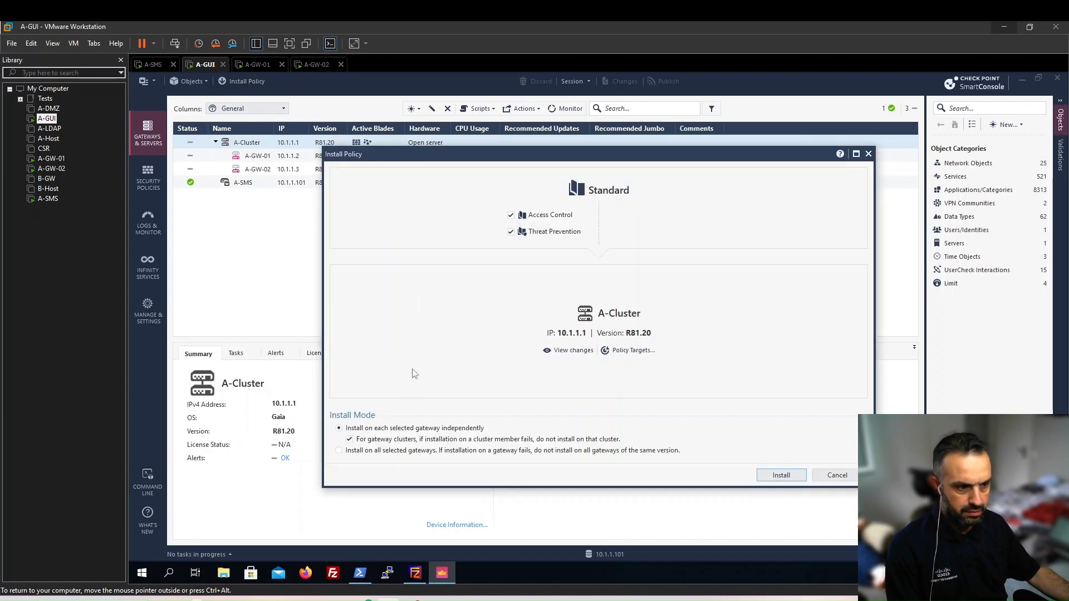
{"action": "left_click", "coordinate": [339, 451]}
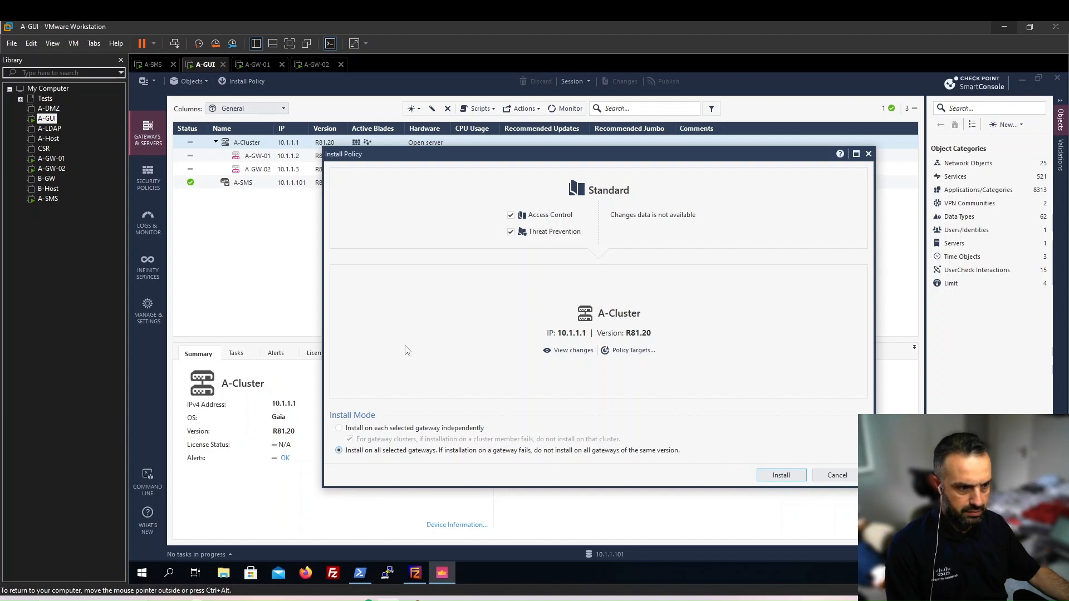
{"action": "left_click", "coordinate": [511, 233]}
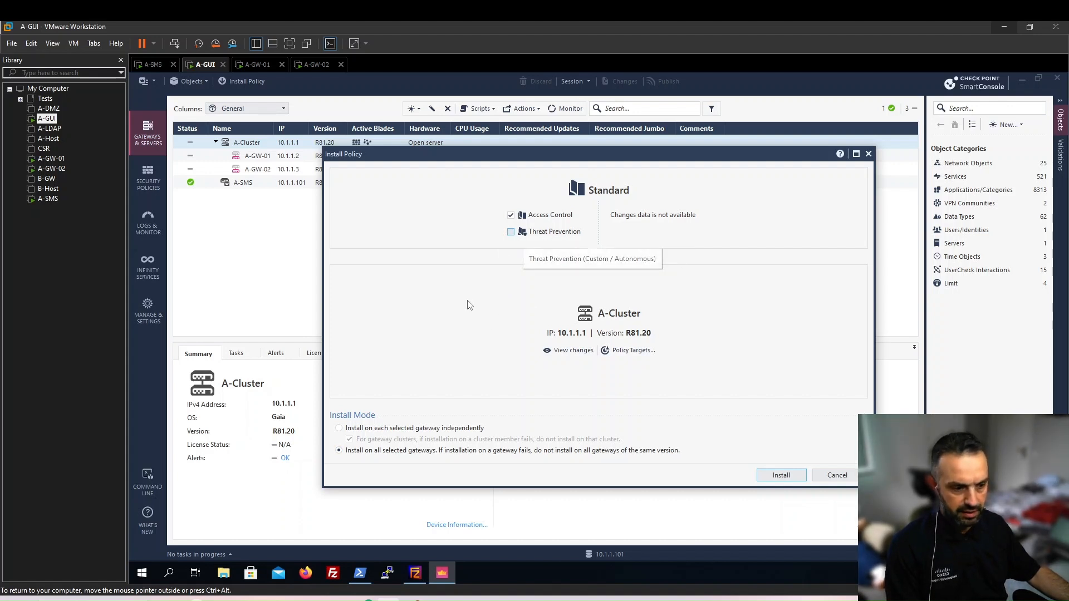
{"action": "left_click", "coordinate": [780, 477]}
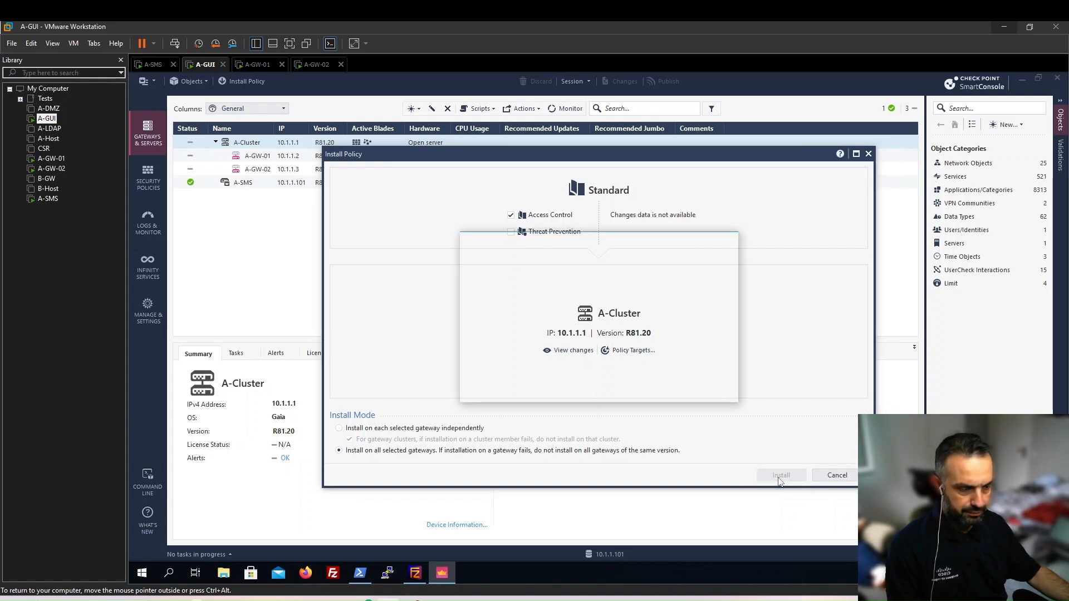
{"action": "left_click", "coordinate": [649, 389]}
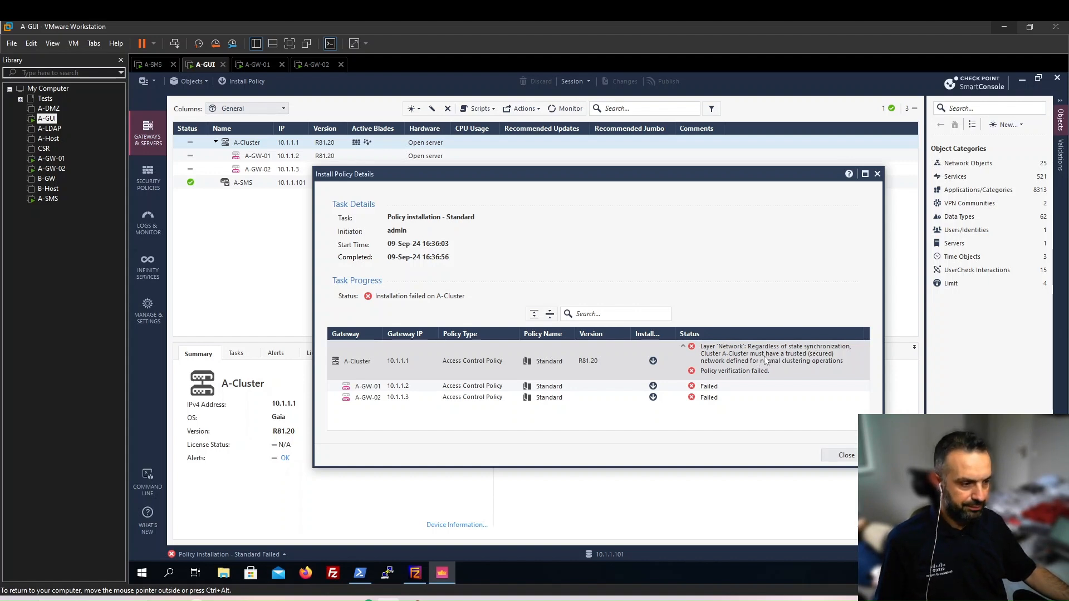
Dismiss the failed-install details, then set A-Cluster's eth2 network type to Sync and save.
{"action": "left_click", "coordinate": [844, 456]}
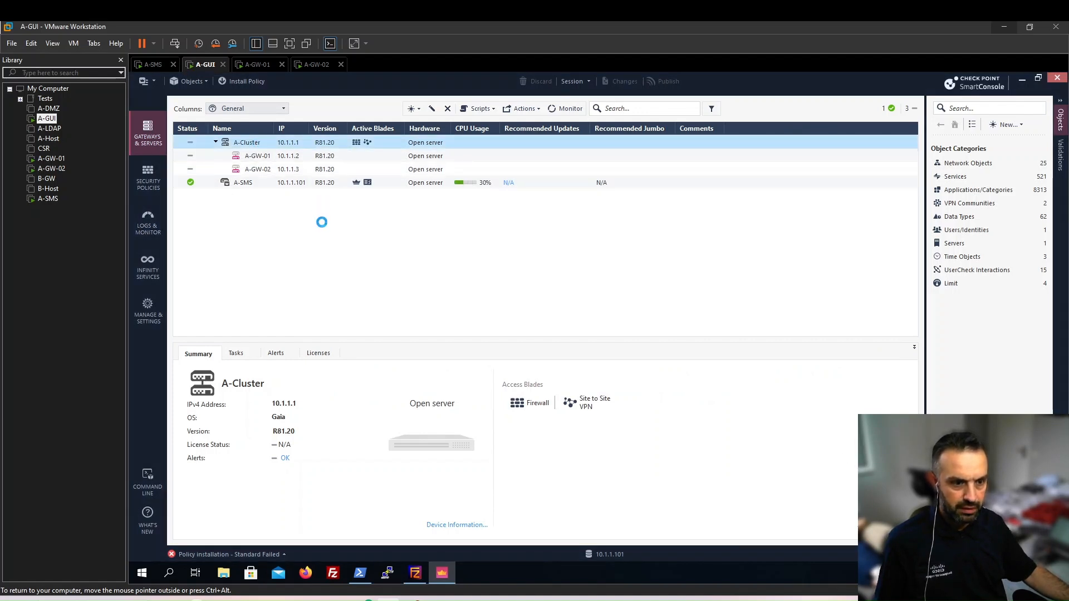
{"action": "left_click", "coordinate": [448, 172]}
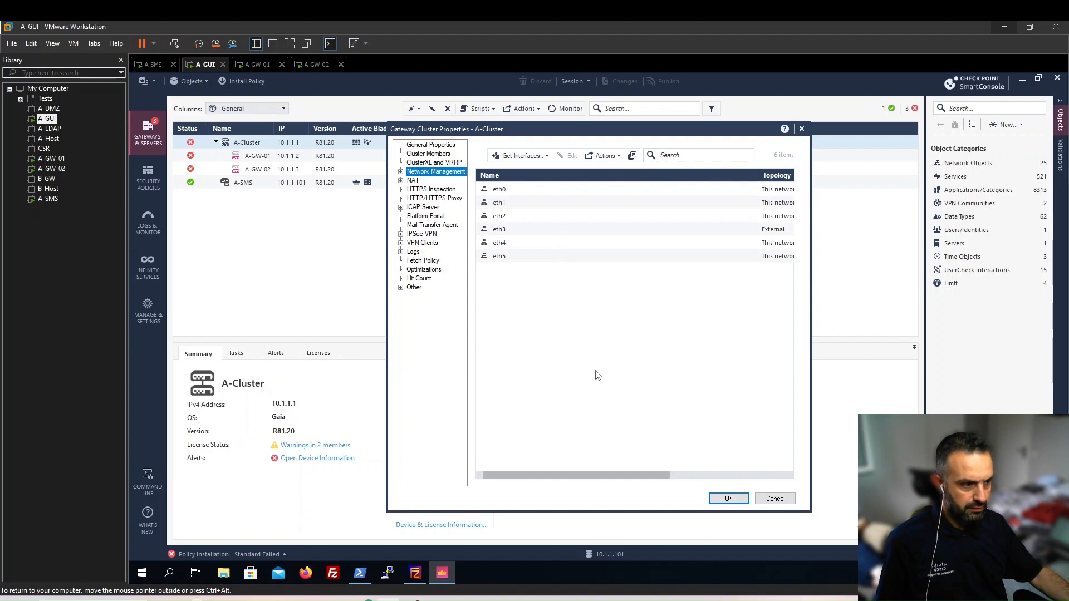
{"action": "left_click", "coordinate": [642, 216]}
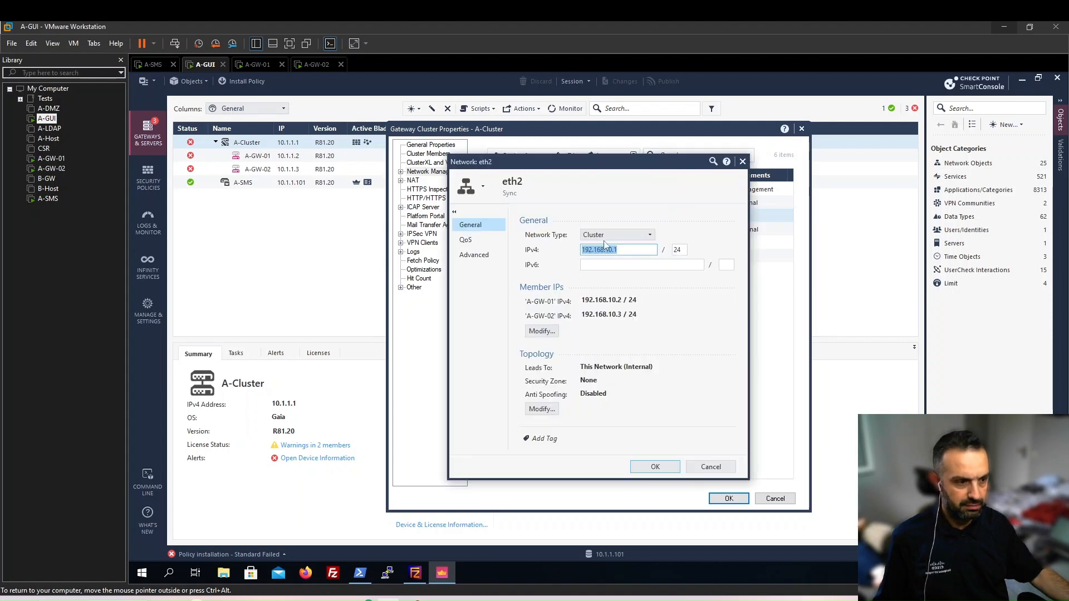
{"action": "left_click", "coordinate": [605, 238]}
{"action": "left_click", "coordinate": [600, 262]}
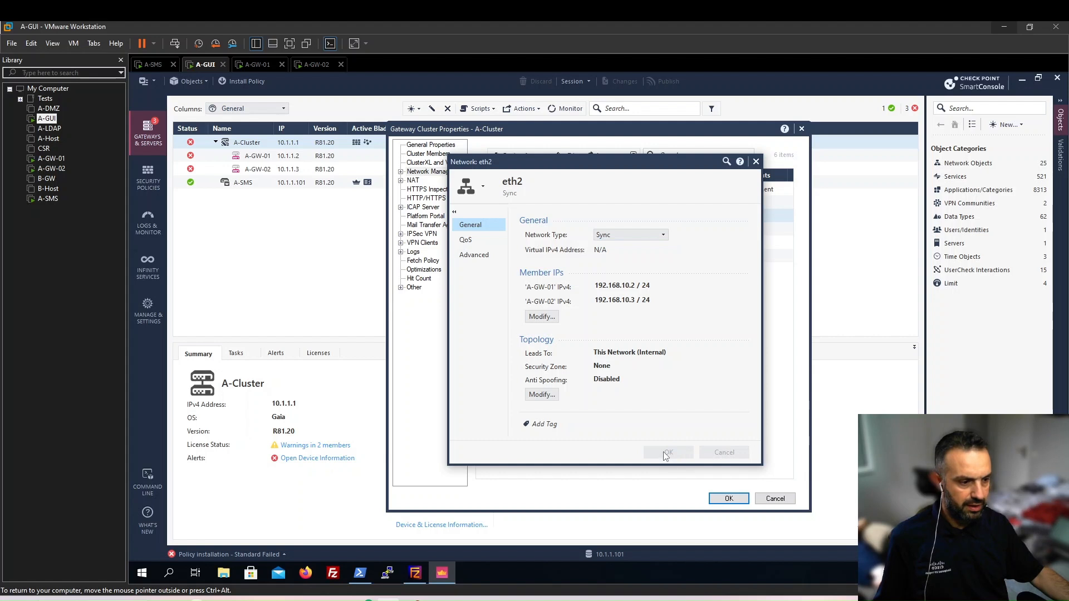
{"action": "left_click", "coordinate": [729, 499]}
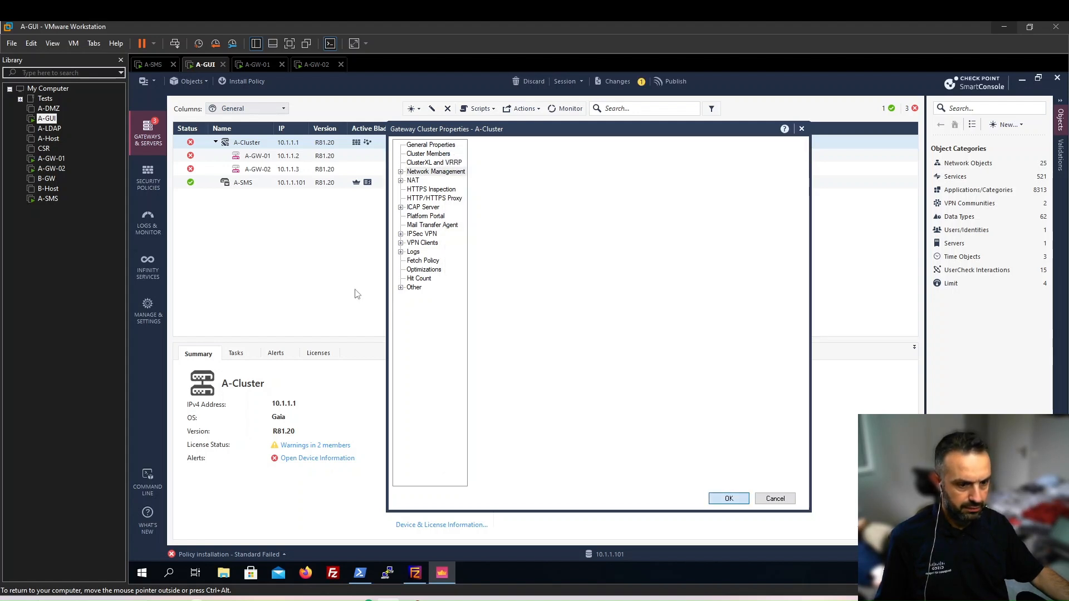
Reinstall the Standard policy on A-Cluster, A-GW-01 and A-GW-02, then view Security Policies.
{"action": "left_click", "coordinate": [255, 81]}
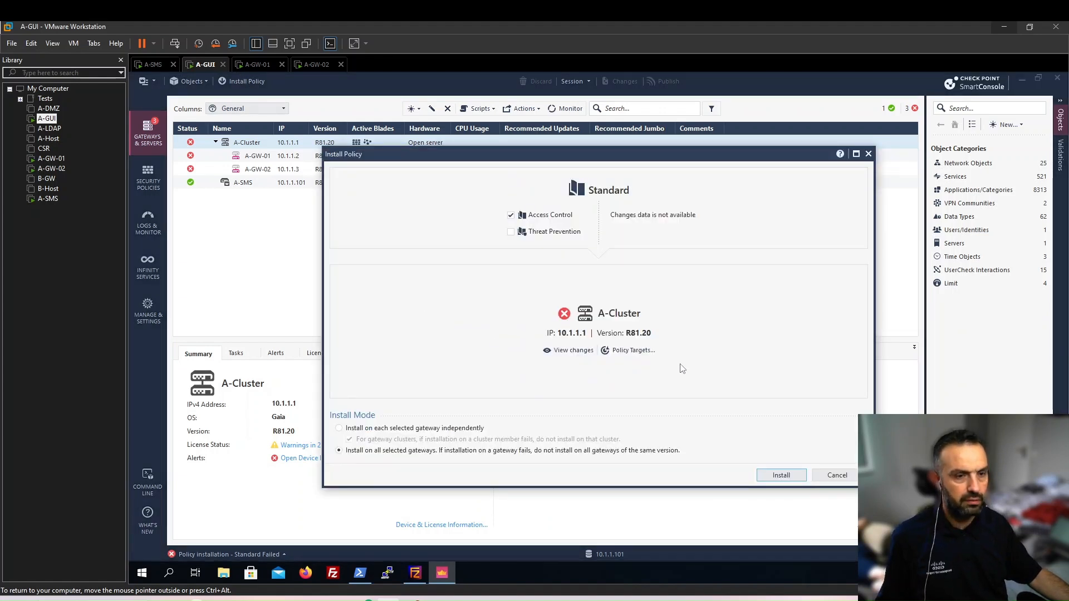
{"action": "left_click", "coordinate": [782, 476]}
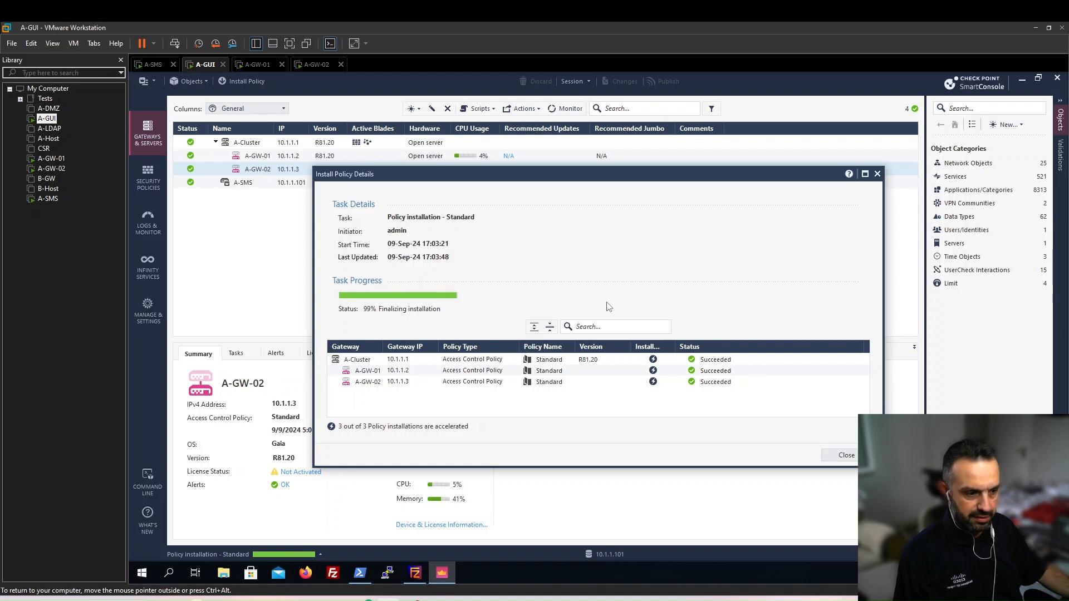
{"action": "left_click", "coordinate": [847, 454]}
{"action": "left_click", "coordinate": [148, 181]}
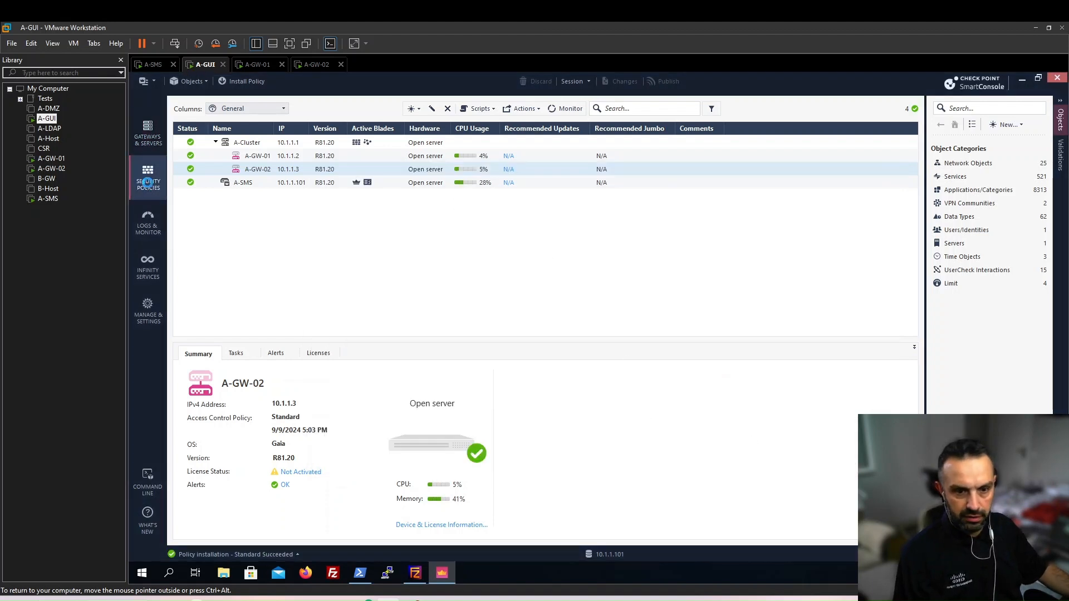